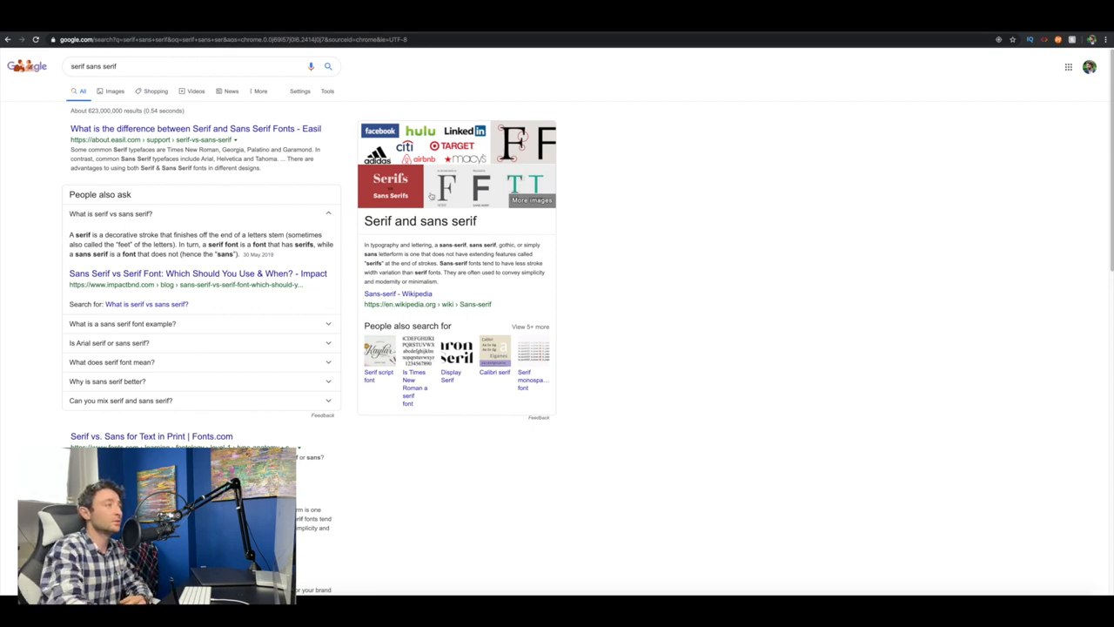
View image results for serif vs sans serif and preview the Adobe T comparison.
{"action": "left_click", "coordinate": [394, 193]}
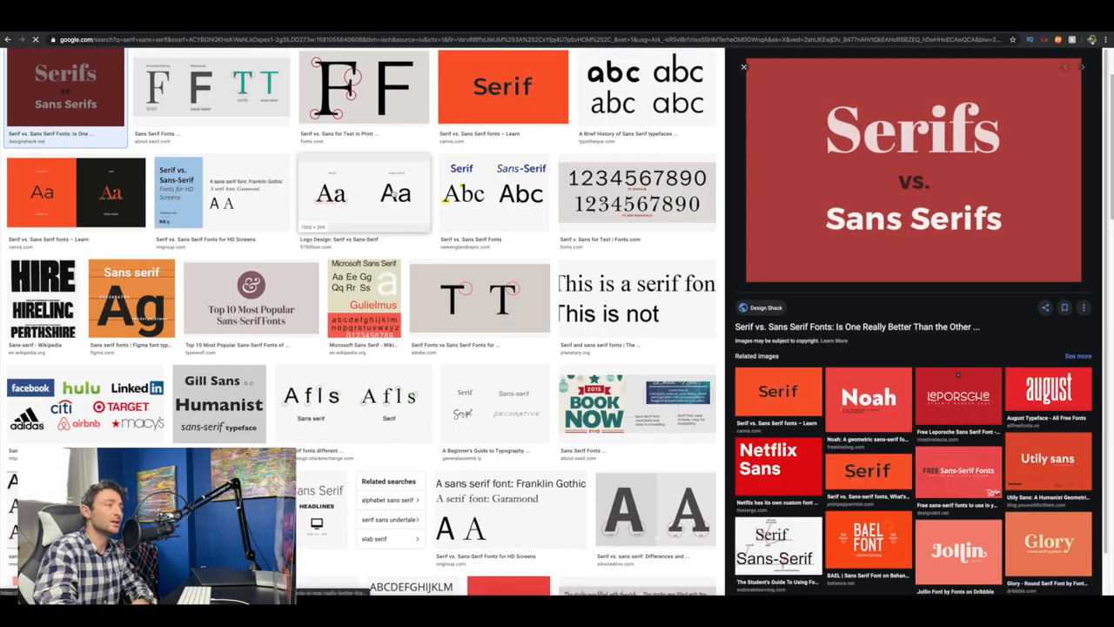
{"action": "left_click", "coordinate": [478, 300]}
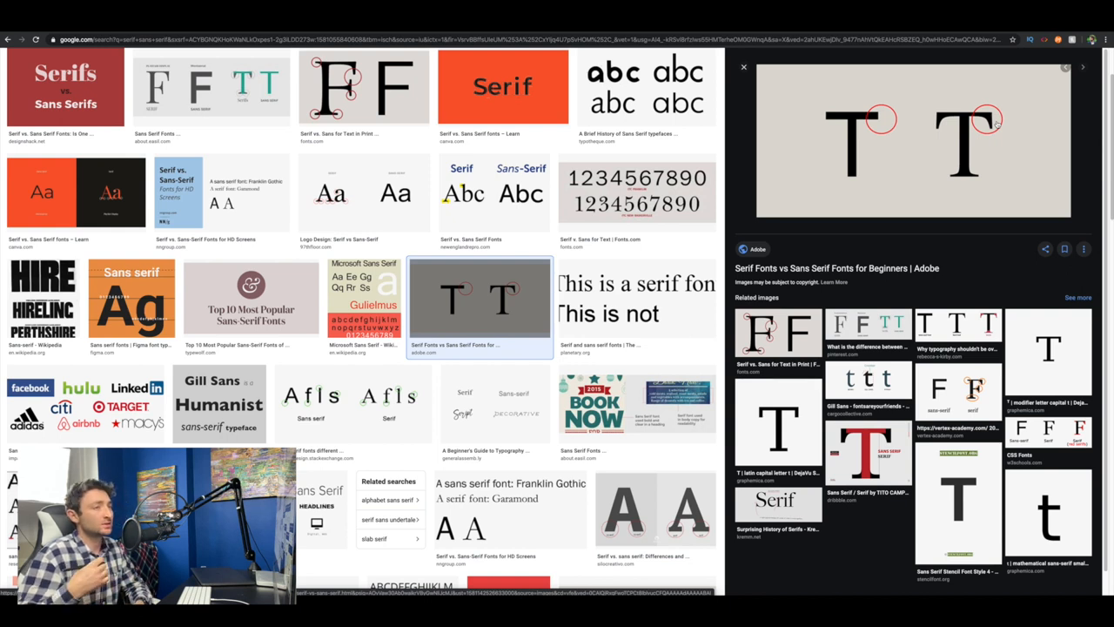
{"action": "scroll", "coordinate": [940, 167], "scroll_direction": "down", "scroll_amount": 2}
{"action": "scroll", "coordinate": [940, 167], "scroll_direction": "down", "scroll_amount": 1}
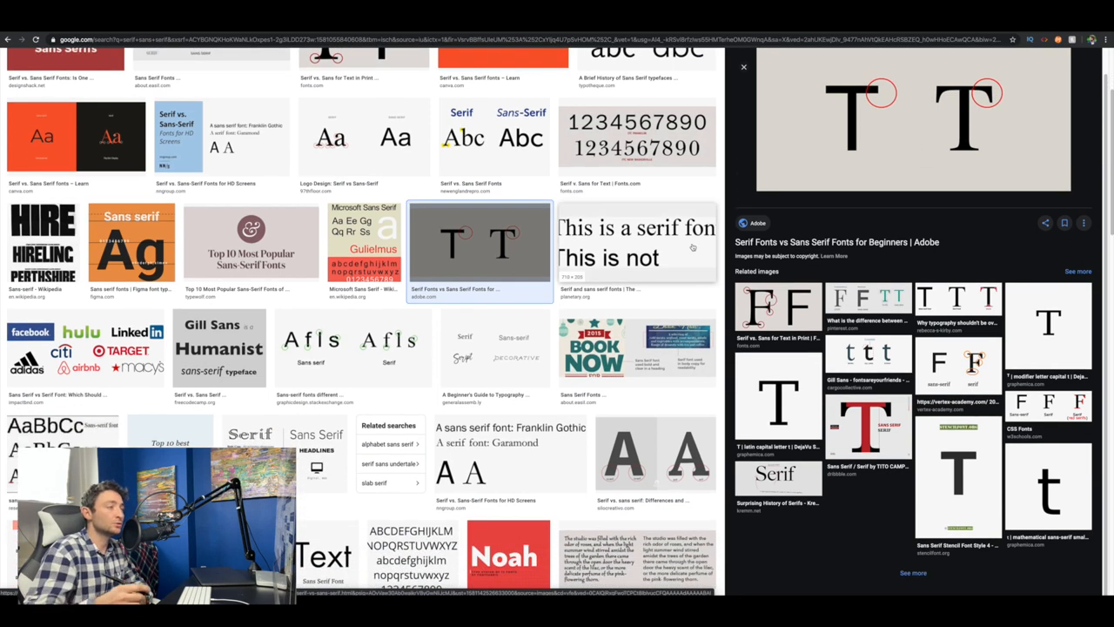
{"action": "scroll", "coordinate": [692, 247], "scroll_direction": "up", "scroll_amount": 4}
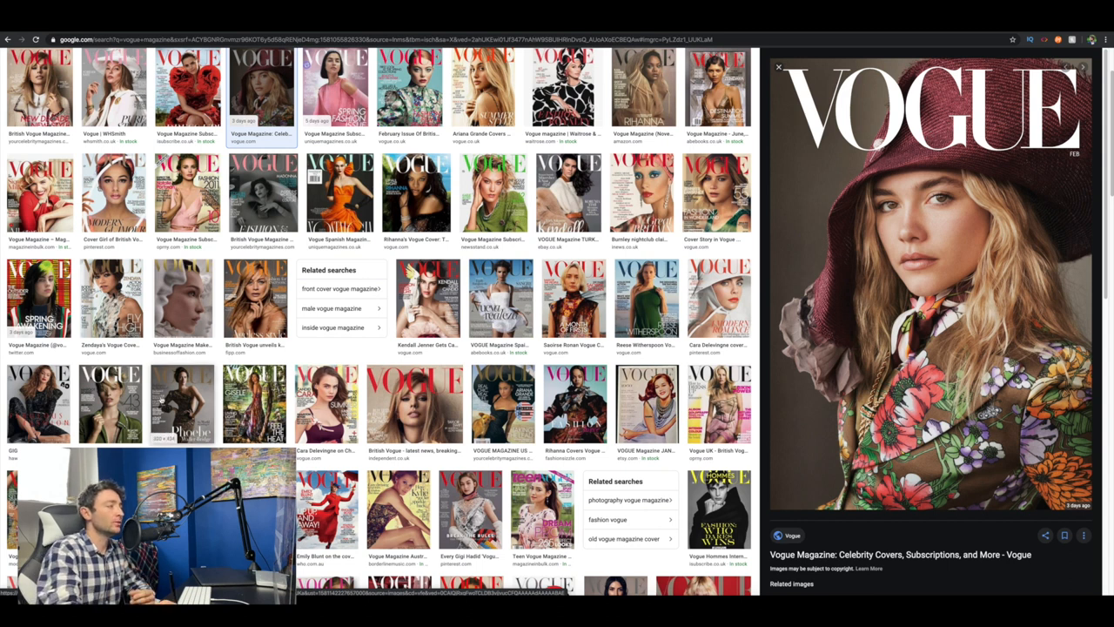
Preview the December 2019, Vogue Spain February 2017 and green-dress Vogue covers.
{"action": "left_click", "coordinate": [183, 402]}
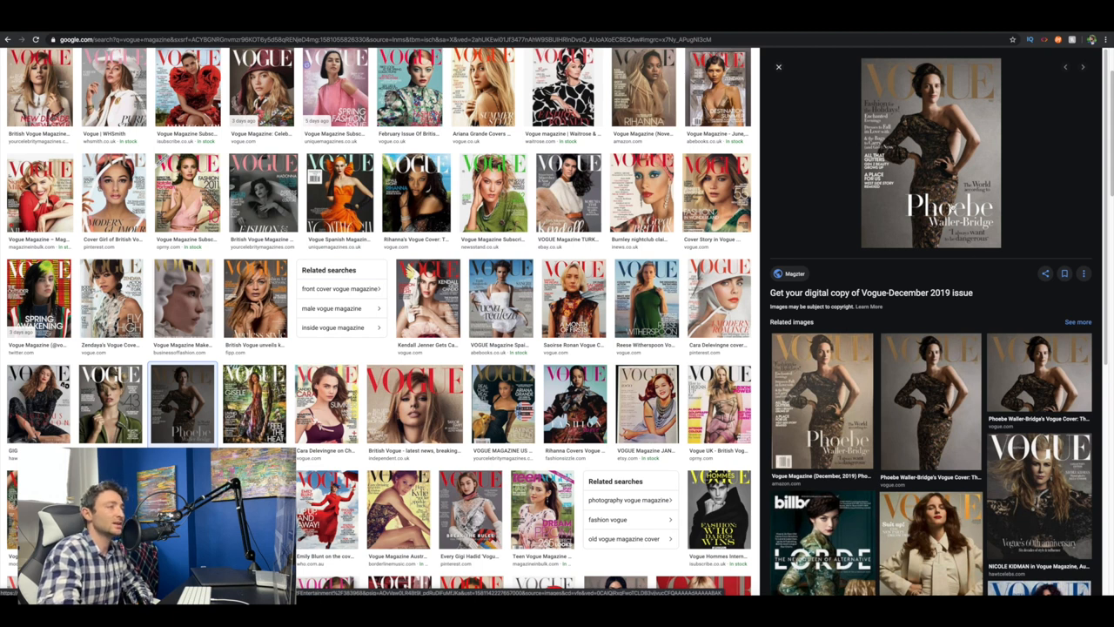
{"action": "scroll", "coordinate": [533, 275], "scroll_direction": "up", "scroll_amount": 2}
{"action": "scroll", "coordinate": [533, 275], "scroll_direction": "down", "scroll_amount": 2}
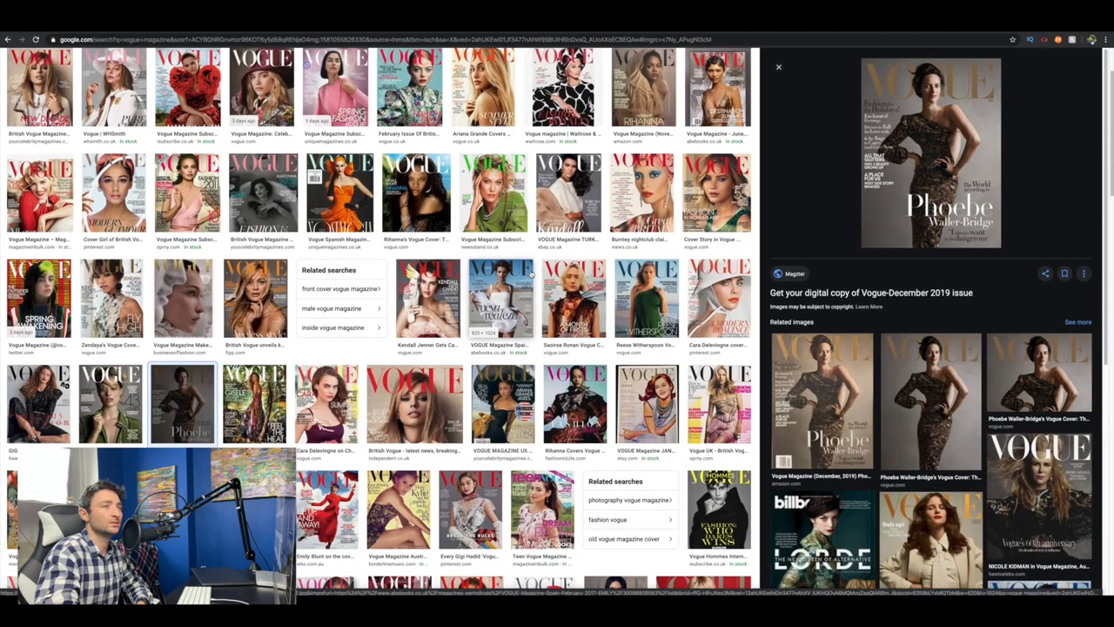
{"action": "left_click", "coordinate": [501, 298]}
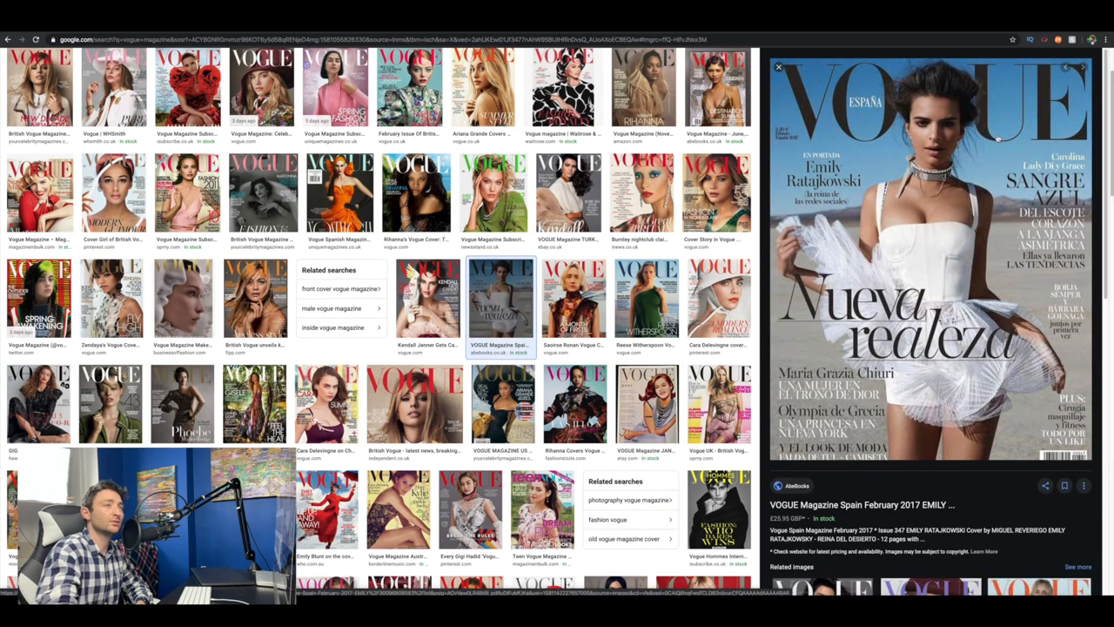
{"action": "scroll", "coordinate": [731, 241], "scroll_direction": "up", "scroll_amount": 3}
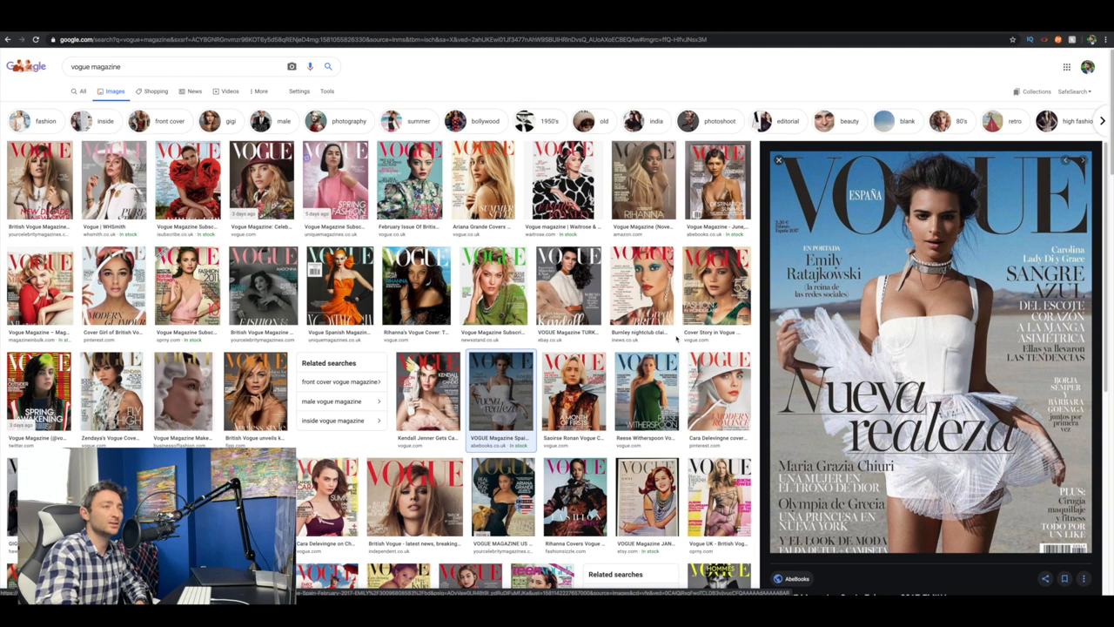
{"action": "left_click", "coordinate": [634, 387]}
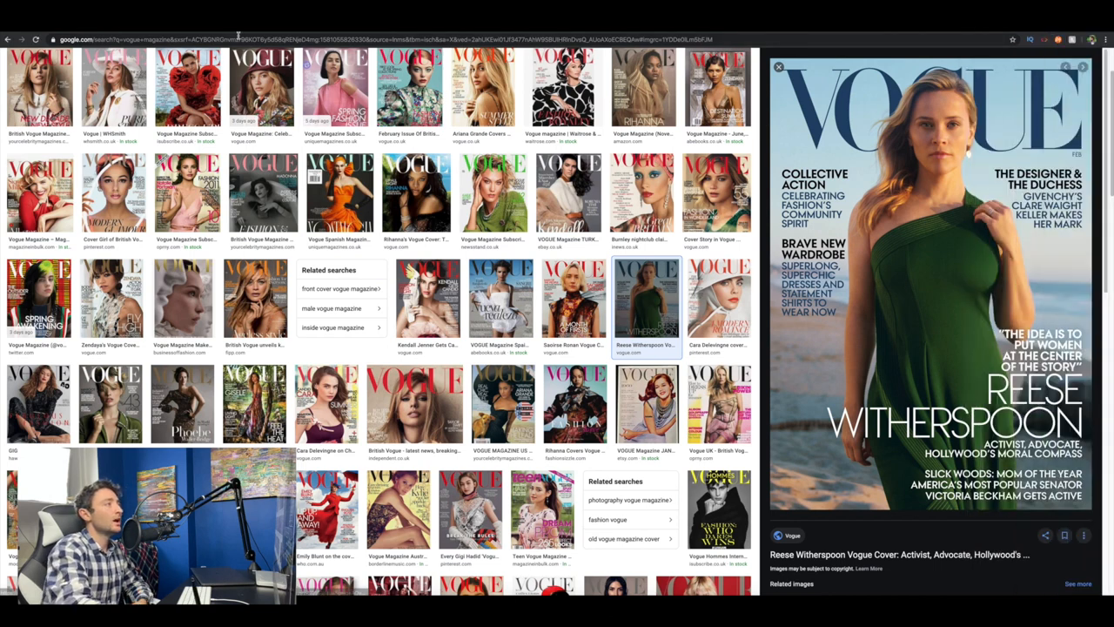
{"action": "scroll", "coordinate": [348, 261], "scroll_direction": "up", "scroll_amount": 5}
{"action": "scroll", "coordinate": [348, 262], "scroll_direction": "down", "scroll_amount": 8}
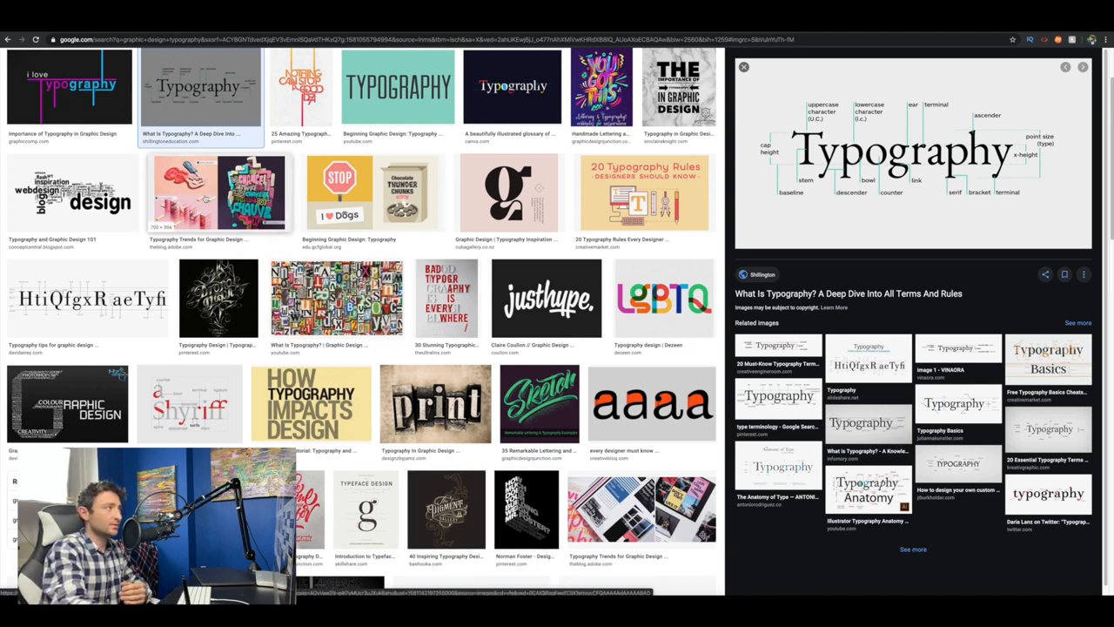
{"action": "scroll", "coordinate": [218, 191], "scroll_direction": "up", "scroll_amount": 3}
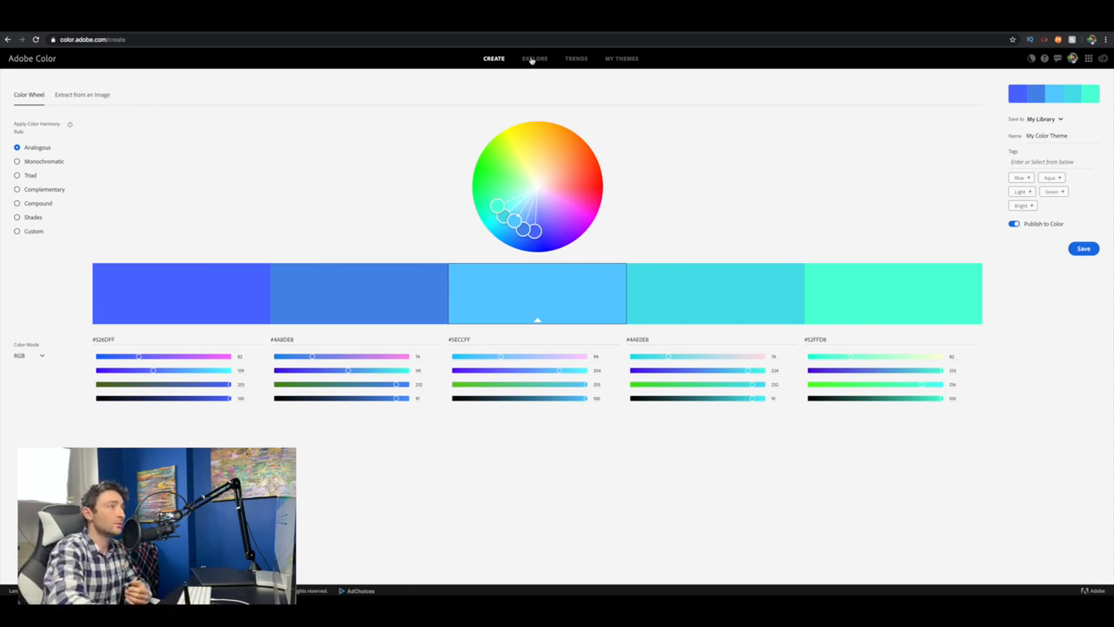
Go to Adobe Color's Trends page to reach the Wilderness palettes.
{"action": "left_click", "coordinate": [575, 59]}
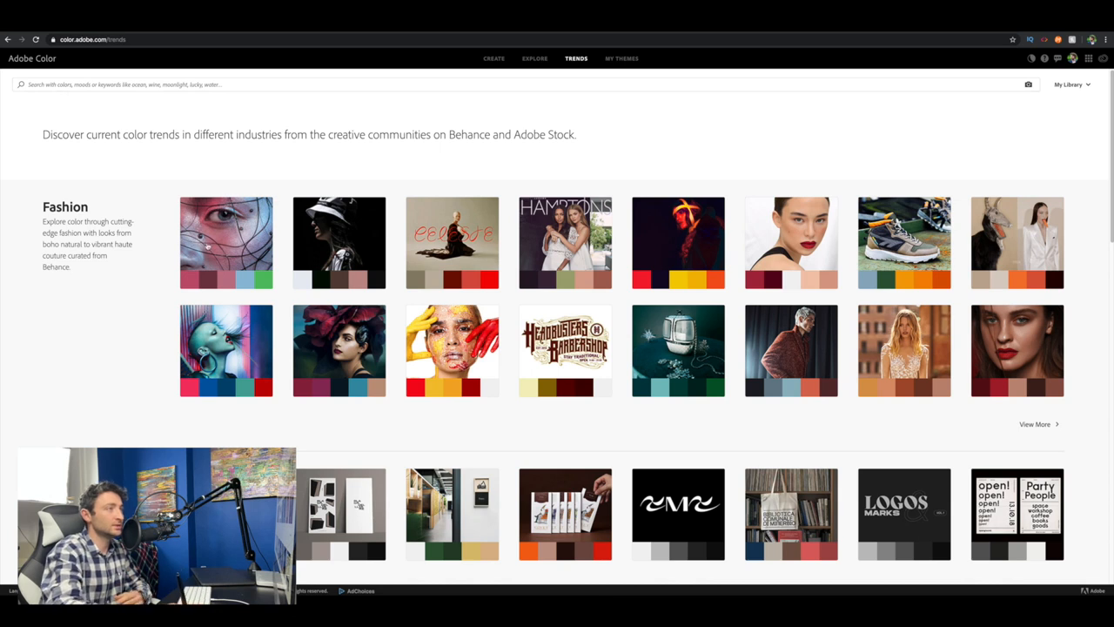
{"action": "scroll", "coordinate": [374, 123], "scroll_direction": "down", "scroll_amount": 5}
{"action": "scroll", "coordinate": [374, 261], "scroll_direction": "down", "scroll_amount": 5}
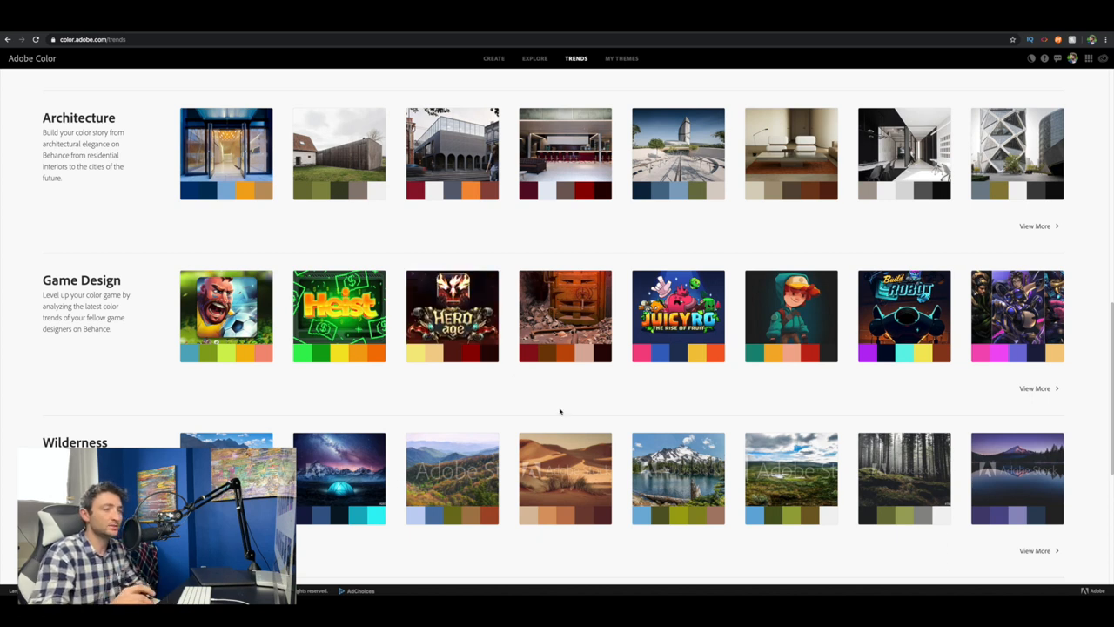
{"action": "scroll", "coordinate": [560, 410], "scroll_direction": "down", "scroll_amount": 5}
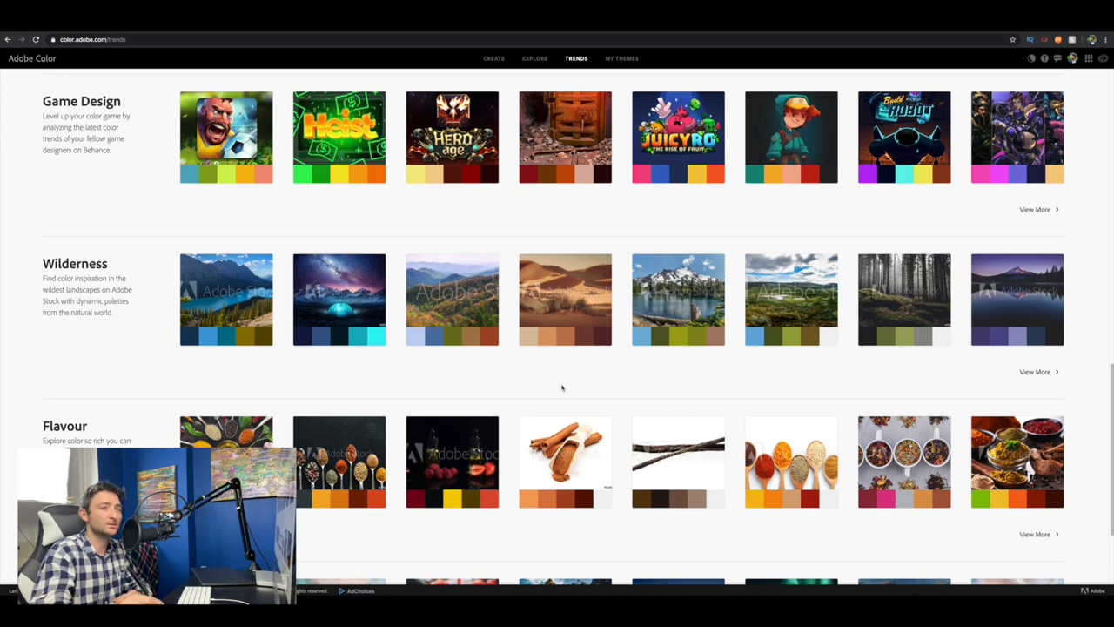
Open a Wilderness theme's palette, copy a hex code, then return to the Wired image search.
{"action": "left_click", "coordinate": [355, 335]}
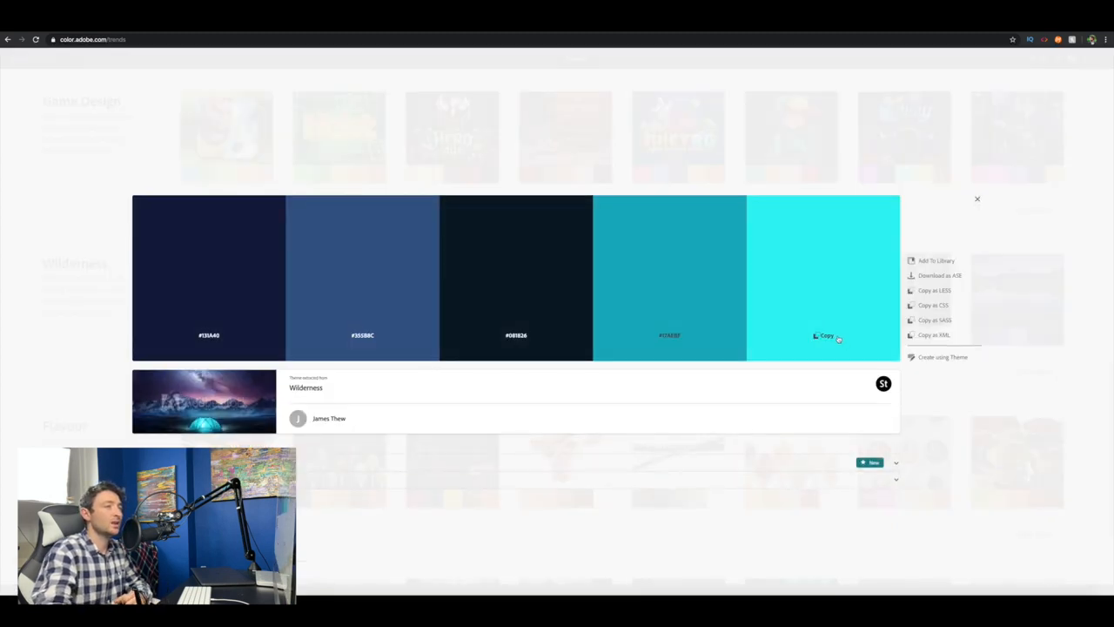
{"action": "left_click", "coordinate": [515, 335]}
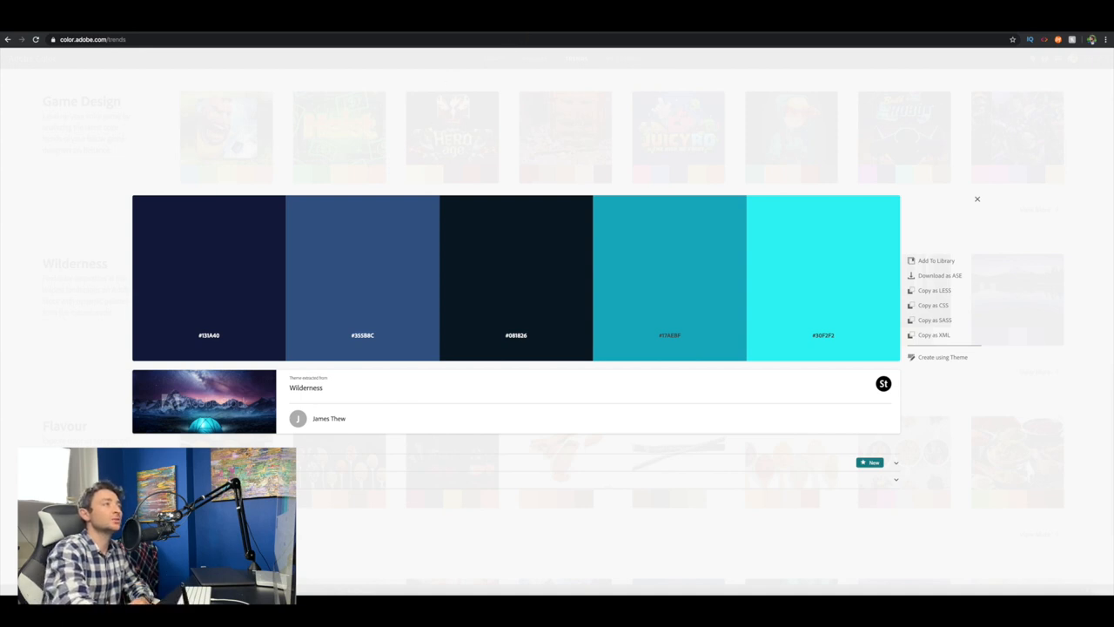
{"action": "key", "text": "ctrl+Tab"}
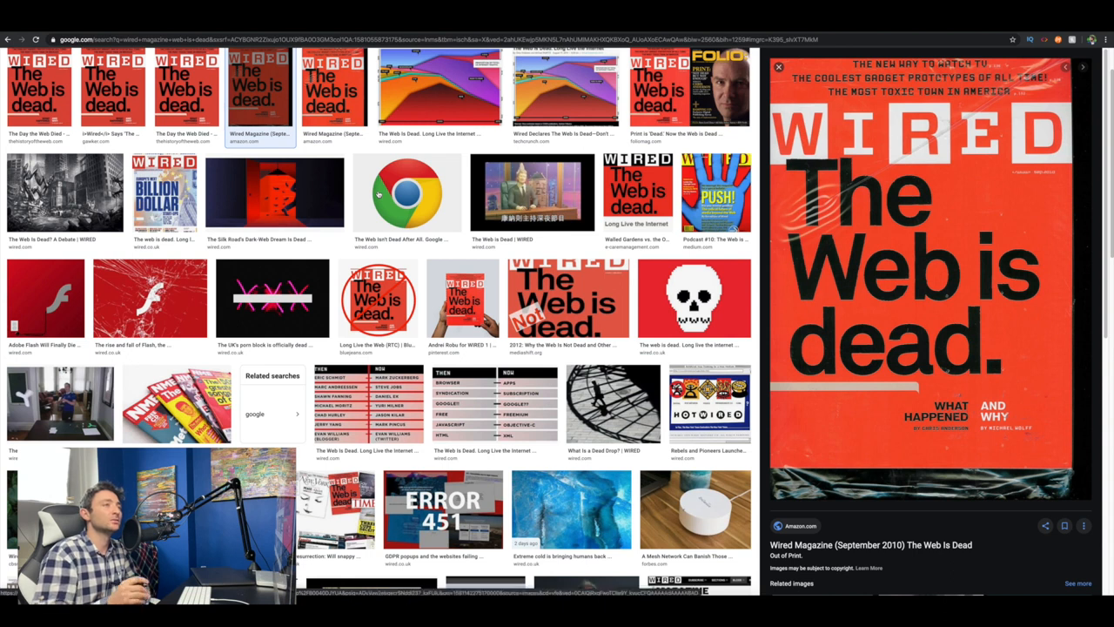
{"action": "scroll", "coordinate": [427, 304], "scroll_direction": "up", "scroll_amount": 2}
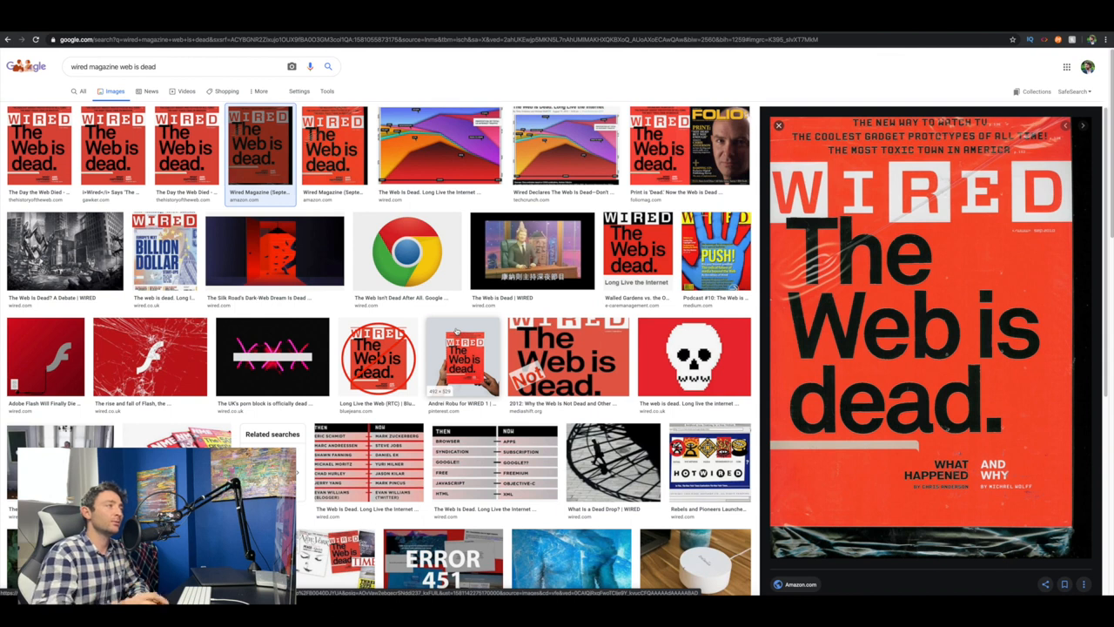
Preview The Day the Web Died cover and the Wired cover held in two hands.
{"action": "left_click", "coordinate": [181, 148]}
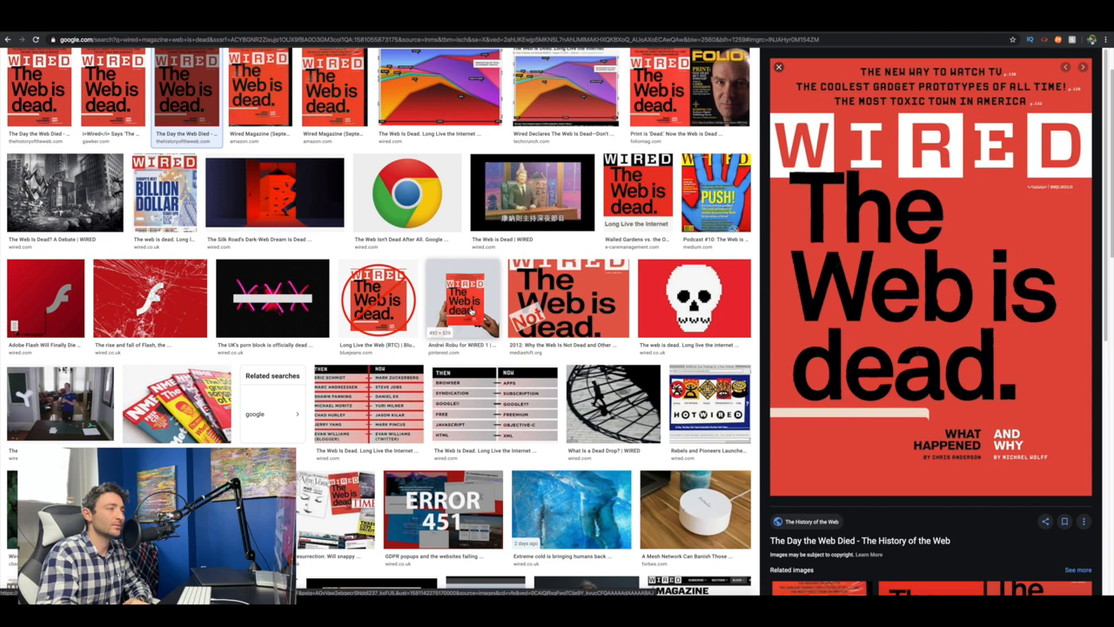
{"action": "left_click", "coordinate": [463, 298]}
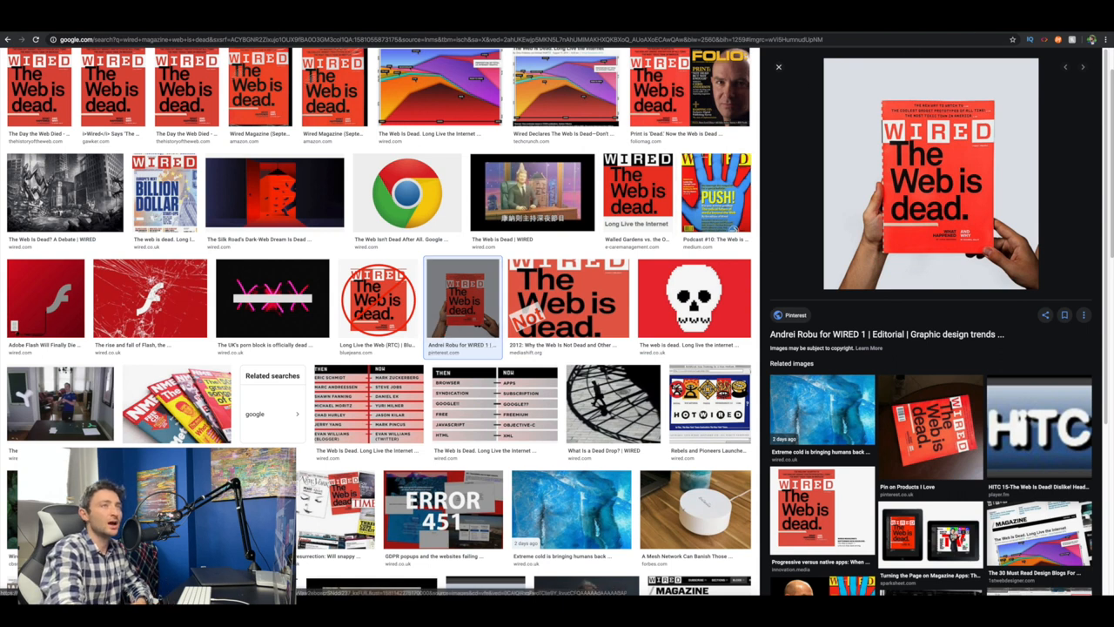
Switch to the Liverpool FC project tab, zoom out, and go back to the typography results.
{"action": "key", "text": "ctrl+Tab"}
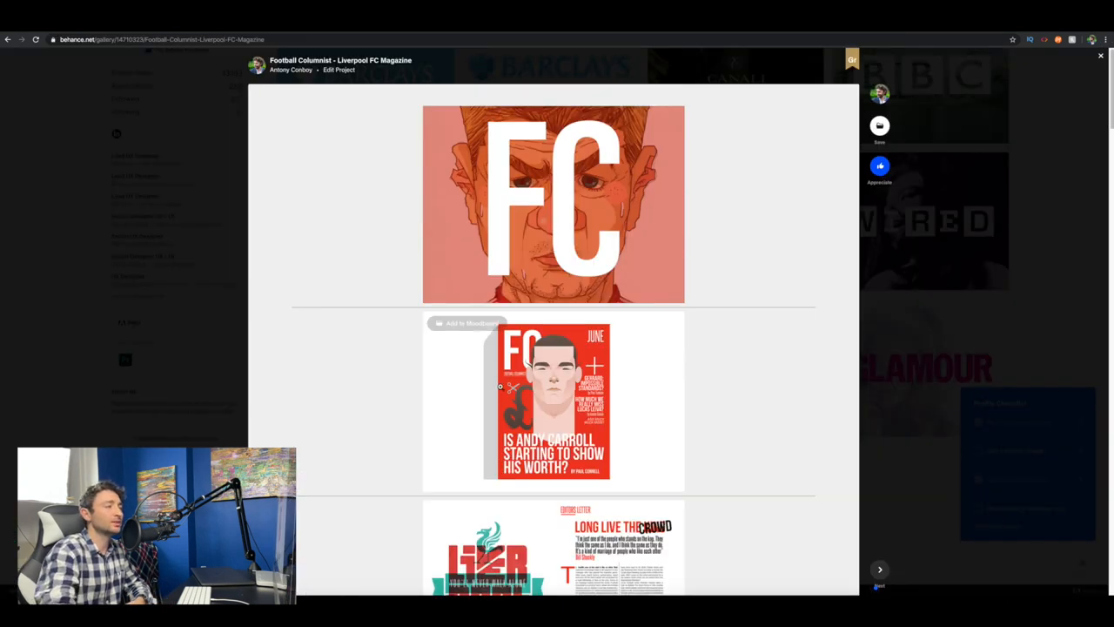
{"action": "scroll", "coordinate": [490, 382], "scroll_direction": "down", "scroll_amount": 3}
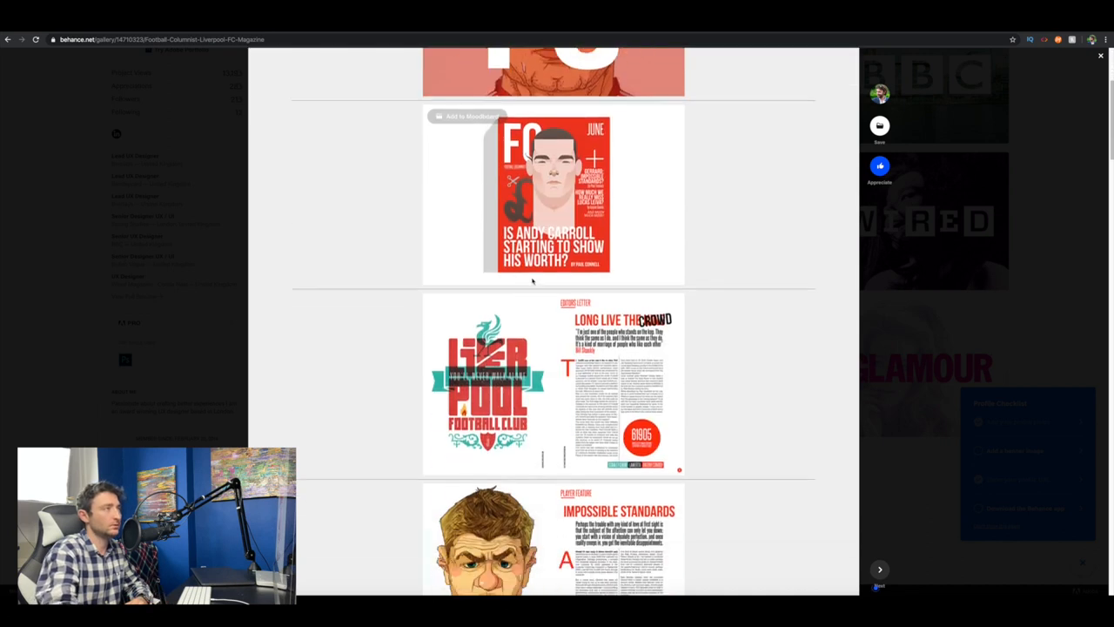
{"action": "scroll", "coordinate": [492, 348], "scroll_direction": "down", "scroll_amount": 2}
{"action": "scroll", "coordinate": [493, 281], "scroll_direction": "up", "scroll_amount": 4}
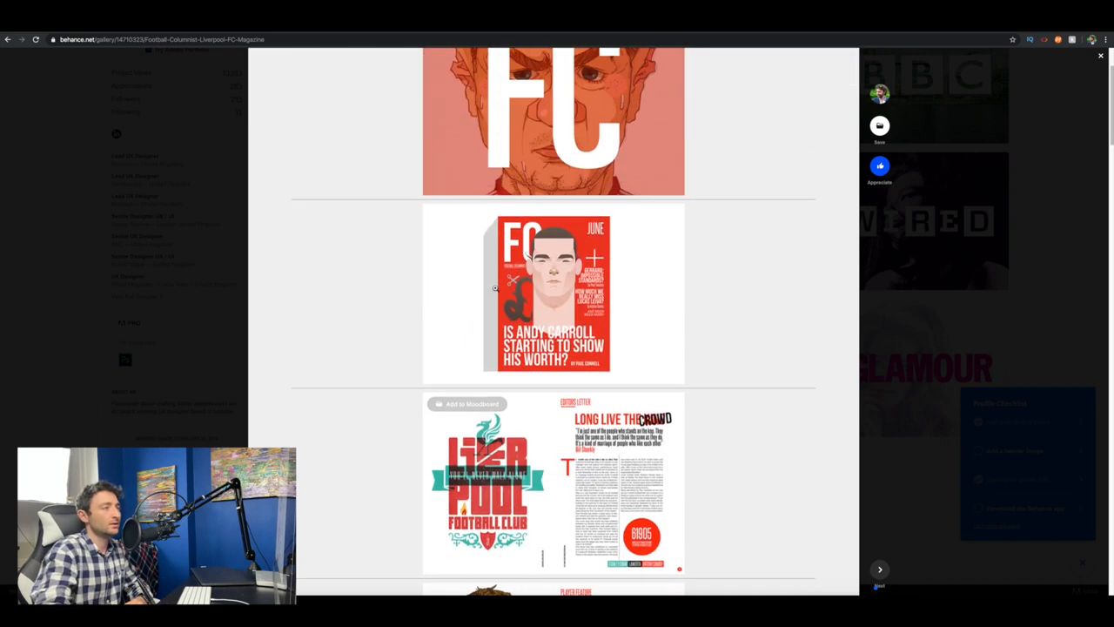
{"action": "scroll", "coordinate": [493, 281], "scroll_direction": "up", "scroll_amount": 3}
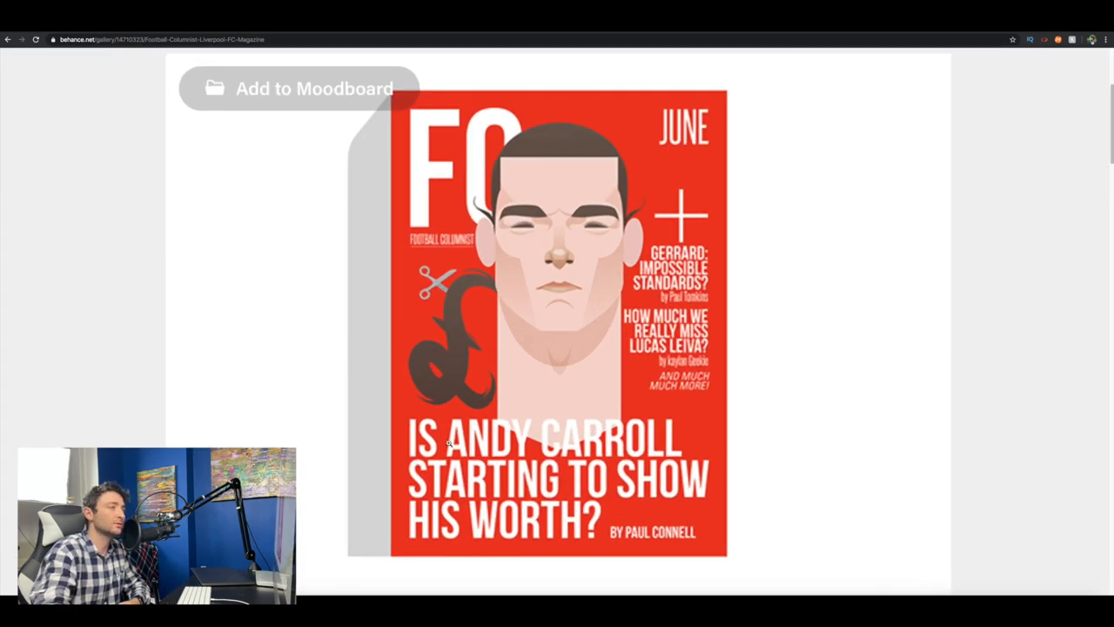
{"action": "key", "text": "ctrl+minus"}
{"action": "key", "text": "ctrl+minus"}
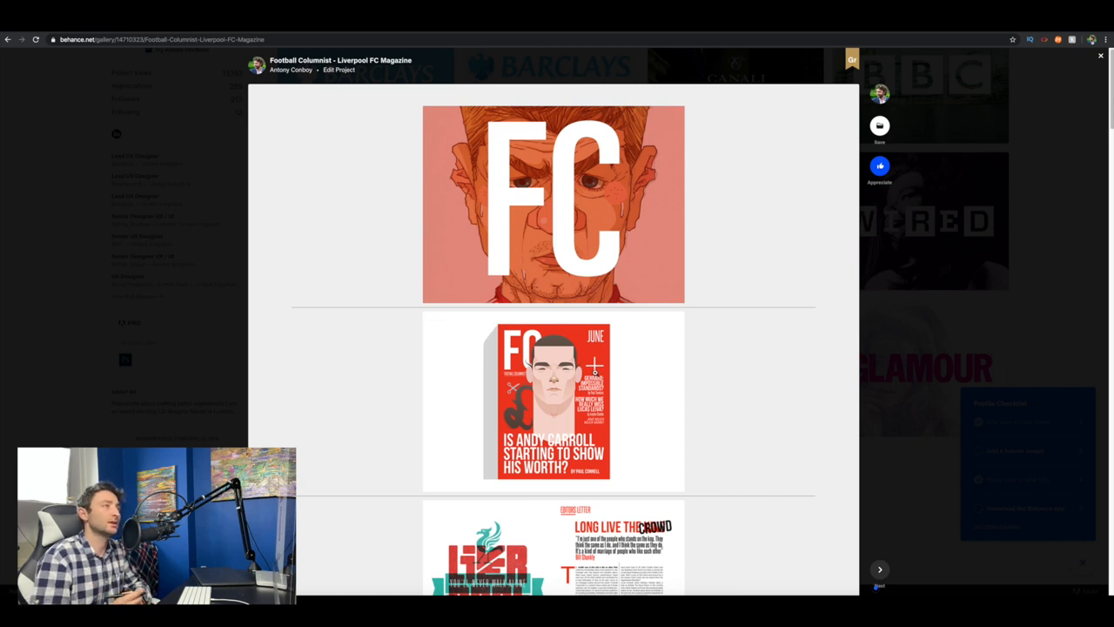
{"action": "key", "text": "alt+Left"}
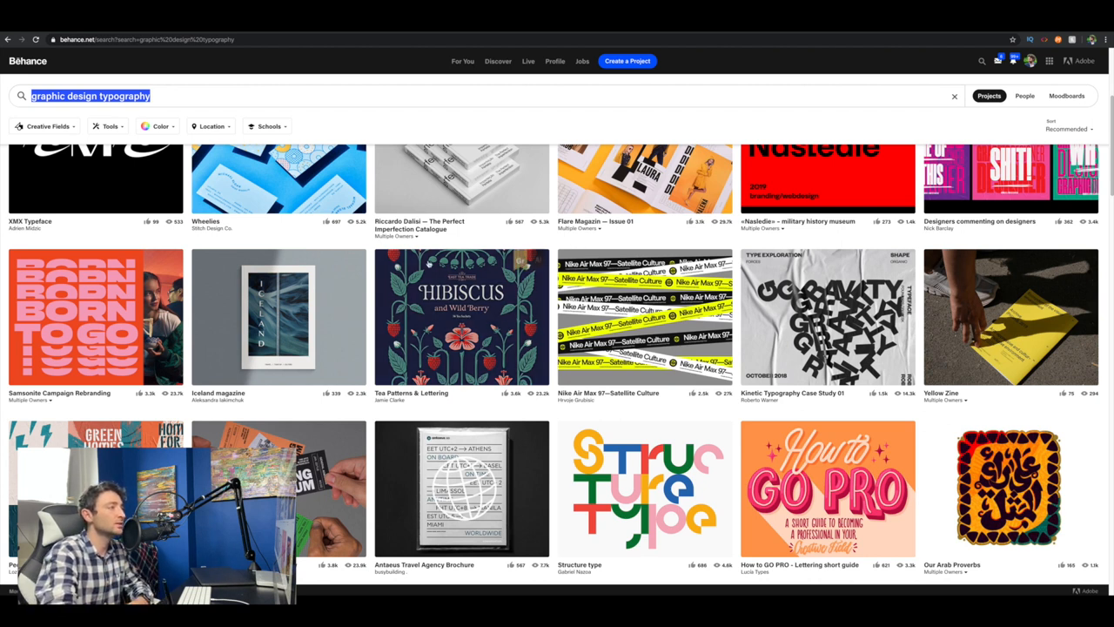
{"action": "scroll", "coordinate": [226, 240], "scroll_direction": "up", "scroll_amount": 5}
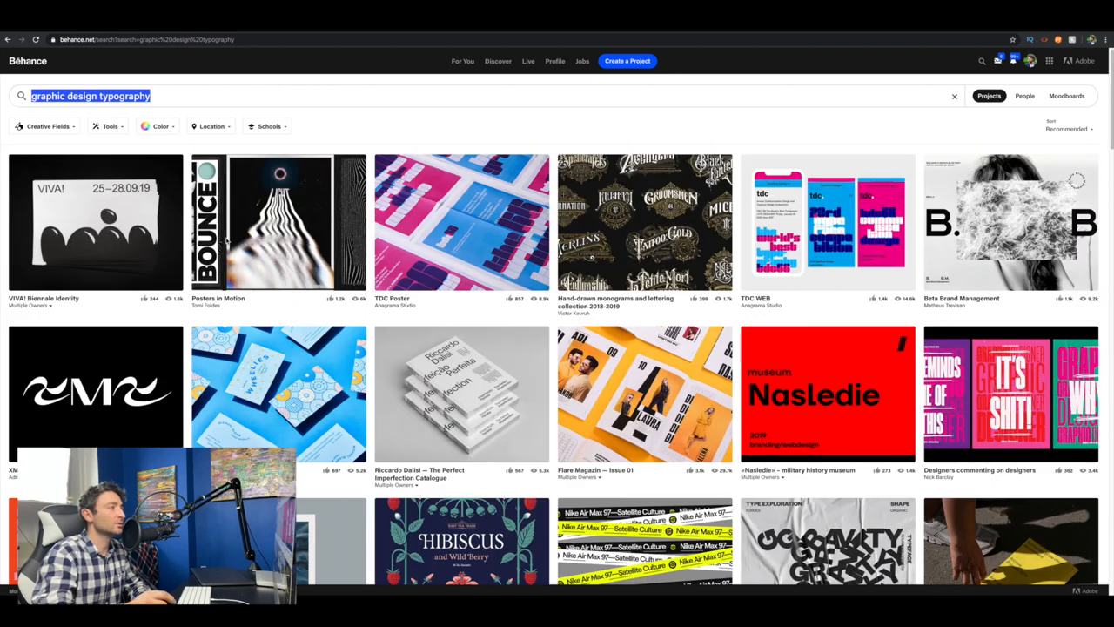
Open the Posters in Motion project from the Behance typography results.
{"action": "left_click", "coordinate": [278, 222]}
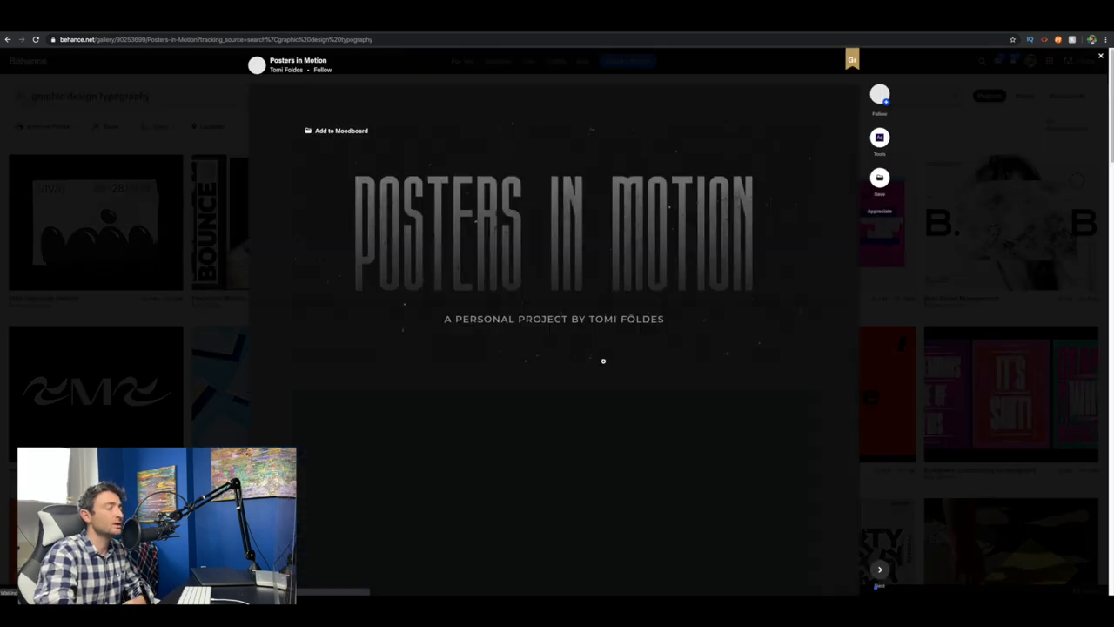
{"action": "scroll", "coordinate": [583, 365], "scroll_direction": "down", "scroll_amount": 4}
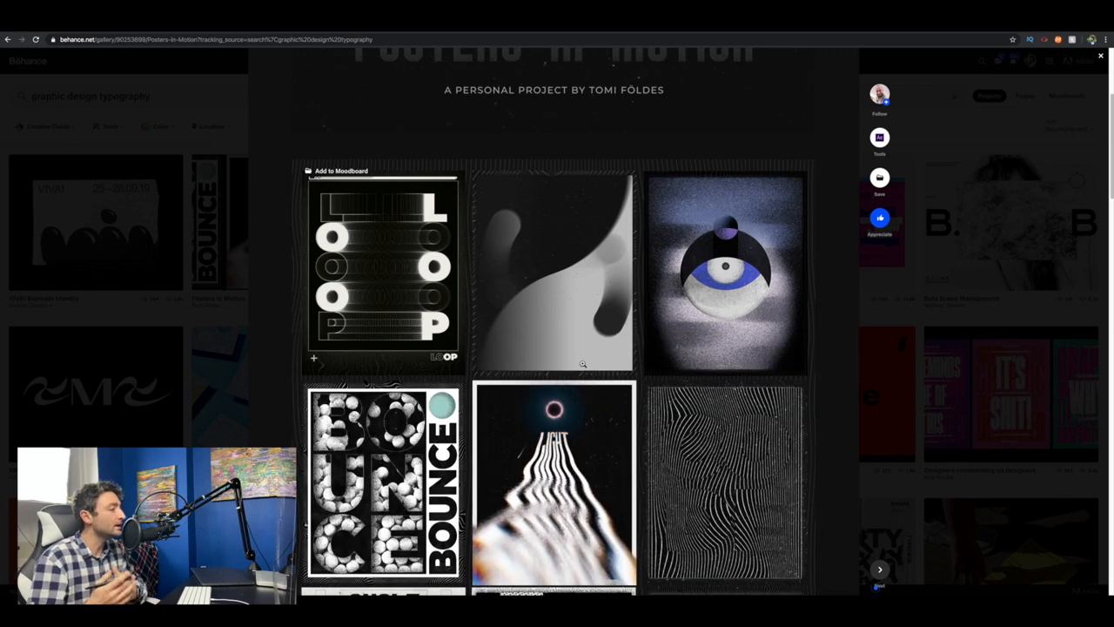
{"action": "scroll", "coordinate": [582, 366], "scroll_direction": "down", "scroll_amount": 3}
{"action": "scroll", "coordinate": [582, 365], "scroll_direction": "down", "scroll_amount": 3}
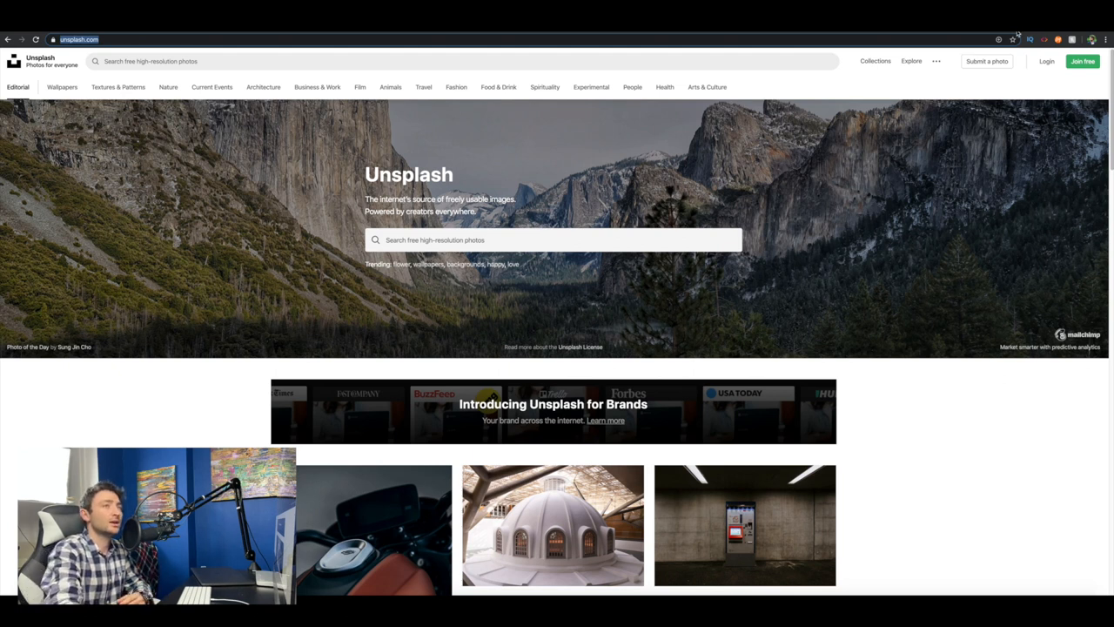
{"action": "key", "text": "ctrl+Tab"}
{"action": "key", "text": "Escape"}
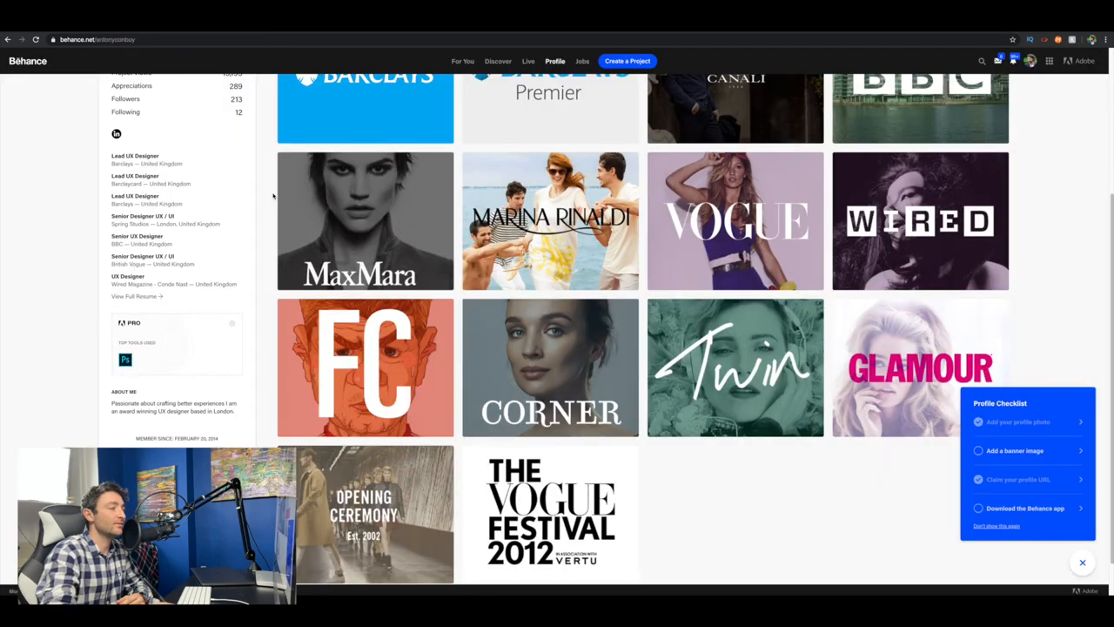
{"action": "scroll", "coordinate": [273, 197], "scroll_direction": "down", "scroll_amount": 1}
{"action": "scroll", "coordinate": [273, 197], "scroll_direction": "up", "scroll_amount": 5}
{"action": "scroll", "coordinate": [273, 197], "scroll_direction": "up", "scroll_amount": 3}
{"action": "scroll", "coordinate": [273, 197], "scroll_direction": "down", "scroll_amount": 3}
{"action": "scroll", "coordinate": [273, 197], "scroll_direction": "down", "scroll_amount": 5}
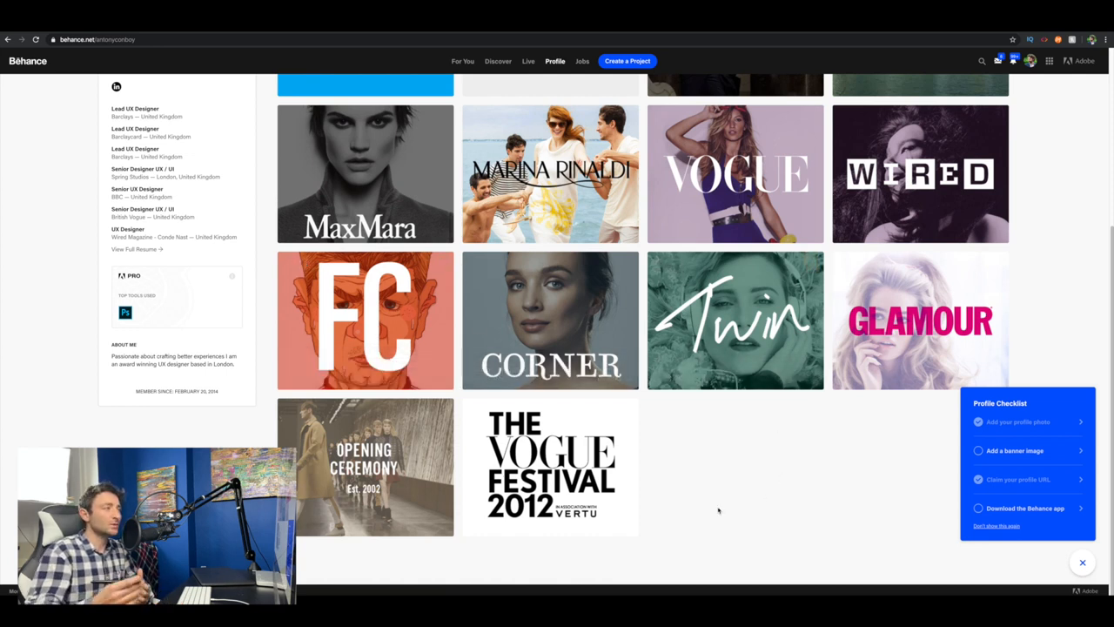
{"action": "left_click", "coordinate": [762, 35]}
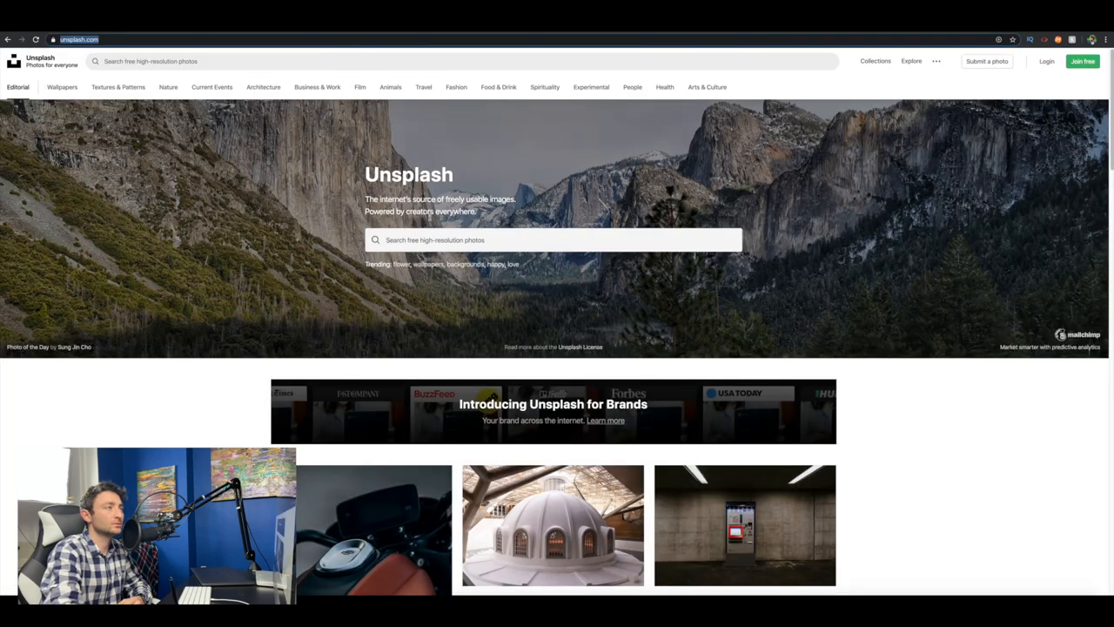
Search Unsplash for 'mountain' photos and show the Mountain results.
{"action": "left_click", "coordinate": [431, 240]}
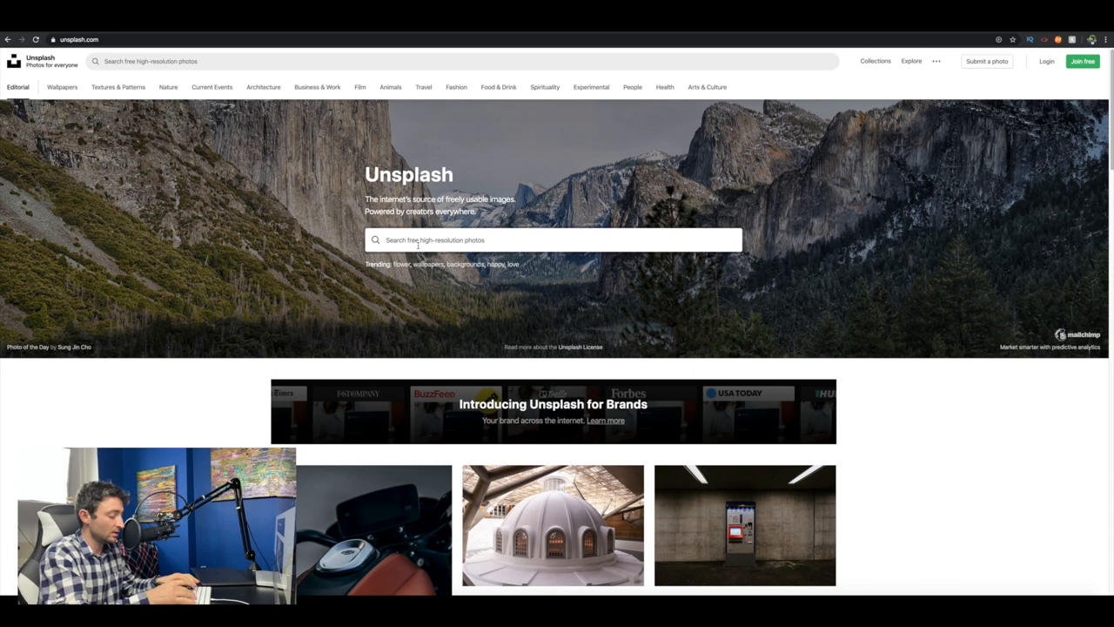
{"action": "type", "text": "mountain"}
{"action": "key", "text": "Return"}
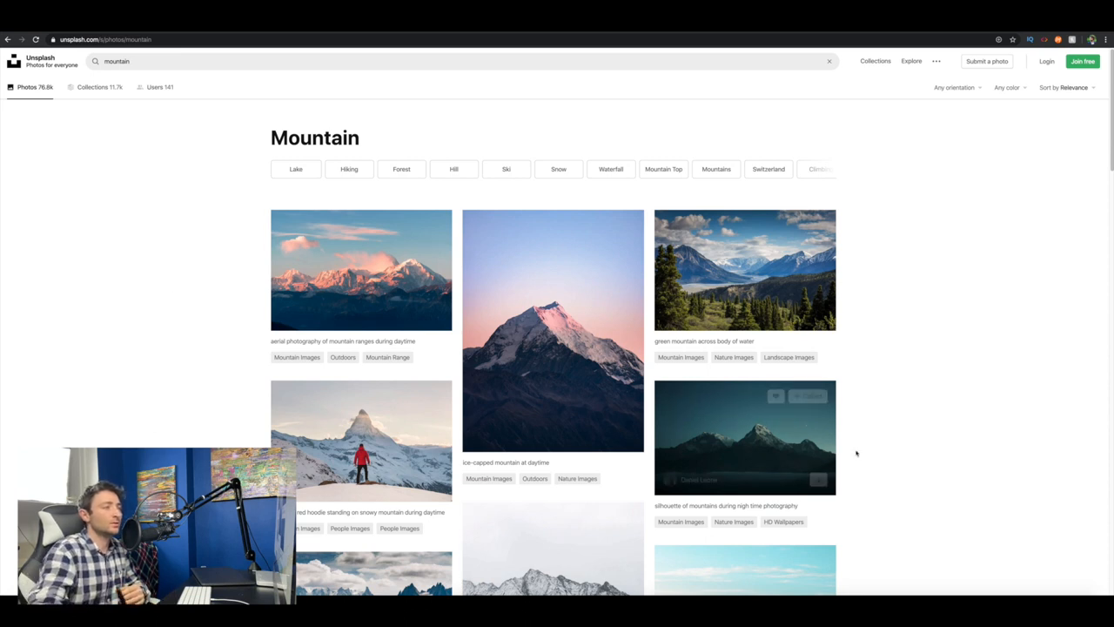
{"action": "scroll", "coordinate": [856, 453], "scroll_direction": "down", "scroll_amount": 5}
{"action": "scroll", "coordinate": [857, 452], "scroll_direction": "down", "scroll_amount": 5}
{"action": "scroll", "coordinate": [856, 453], "scroll_direction": "down", "scroll_amount": 5}
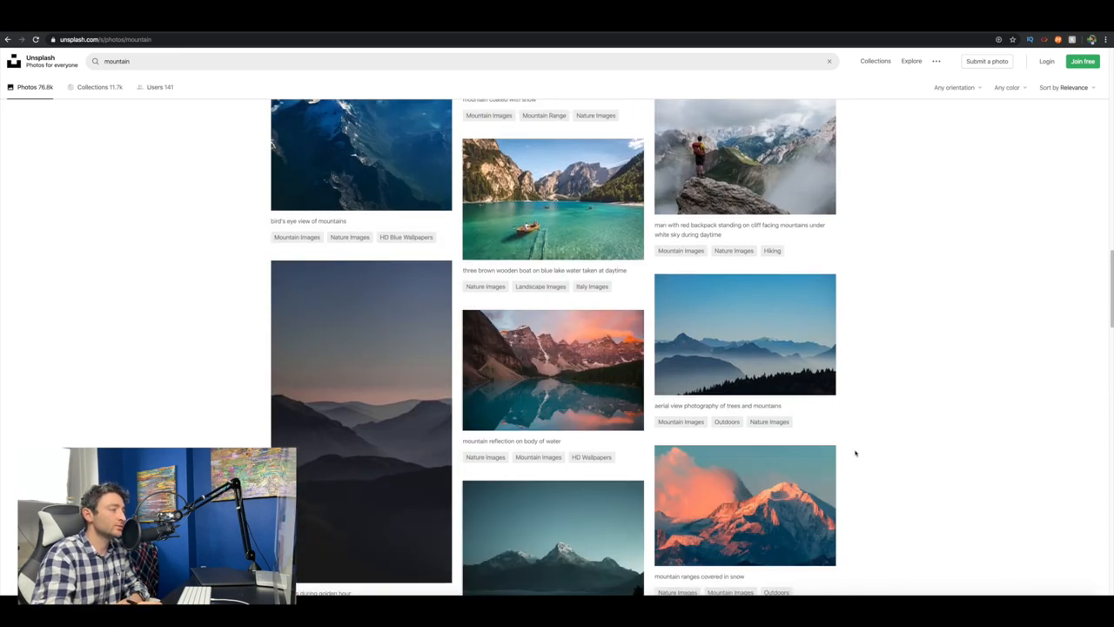
{"action": "scroll", "coordinate": [857, 453], "scroll_direction": "up", "scroll_amount": 15}
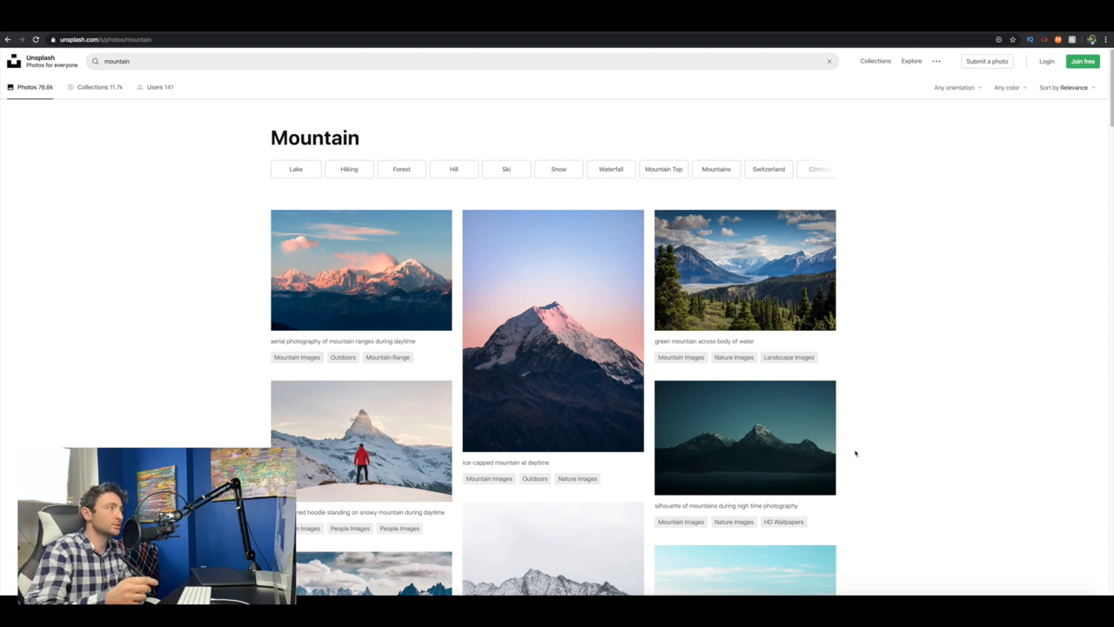
{"action": "left_click", "coordinate": [337, 254]}
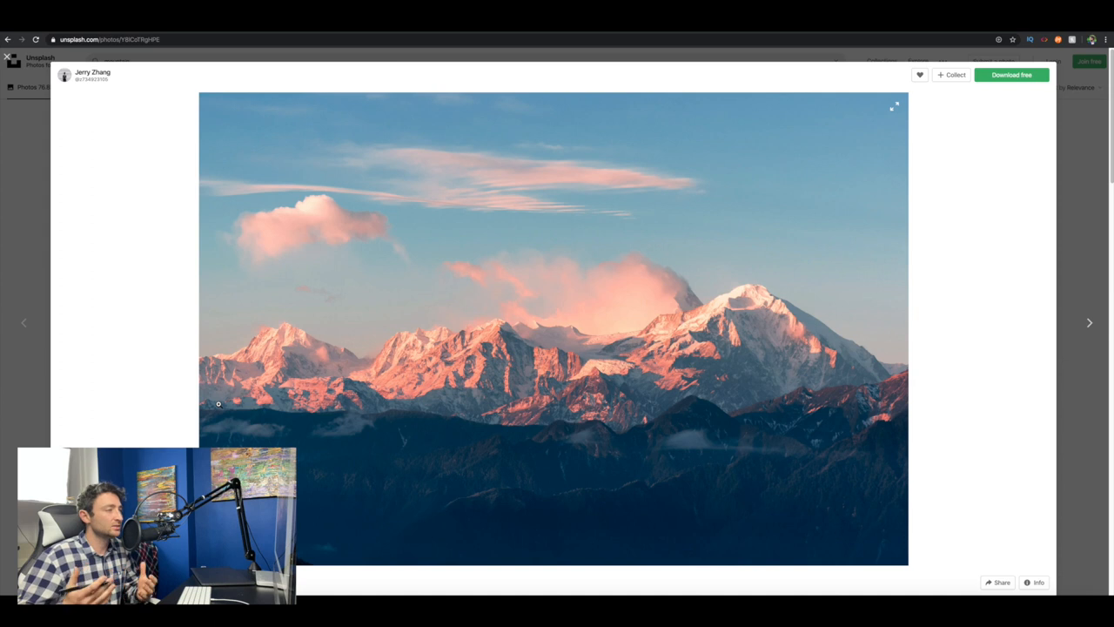
{"action": "scroll", "coordinate": [431, 384], "scroll_direction": "down", "scroll_amount": 5}
{"action": "scroll", "coordinate": [432, 384], "scroll_direction": "down", "scroll_amount": 5}
{"action": "scroll", "coordinate": [431, 384], "scroll_direction": "up", "scroll_amount": 5}
{"action": "left_click", "coordinate": [764, 362]}
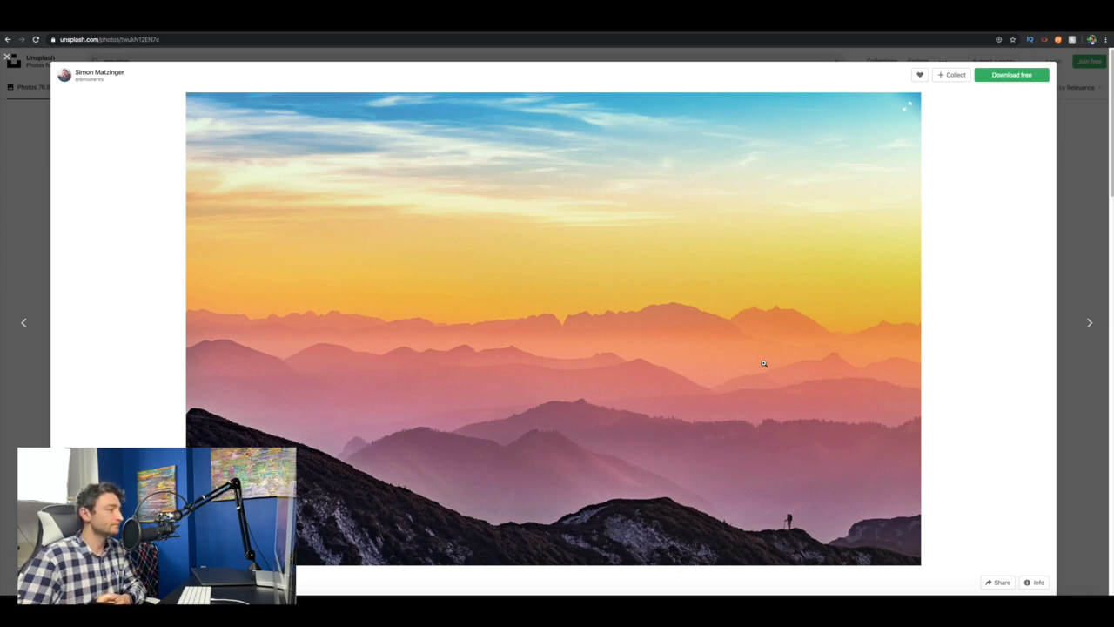
{"action": "left_click", "coordinate": [1086, 323]}
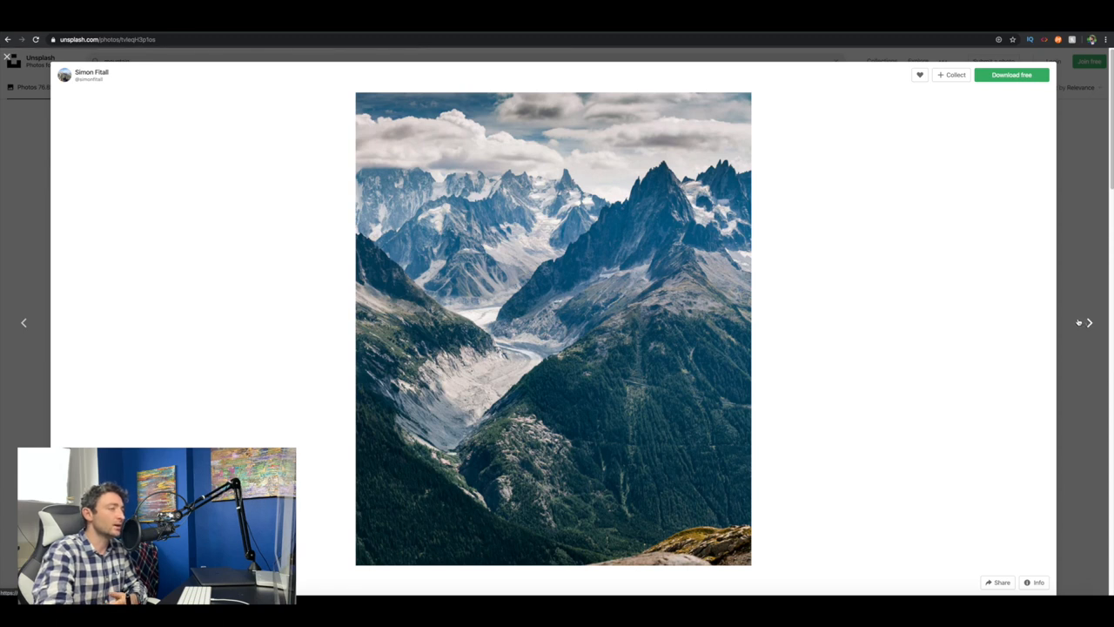
{"action": "left_click", "coordinate": [1086, 320]}
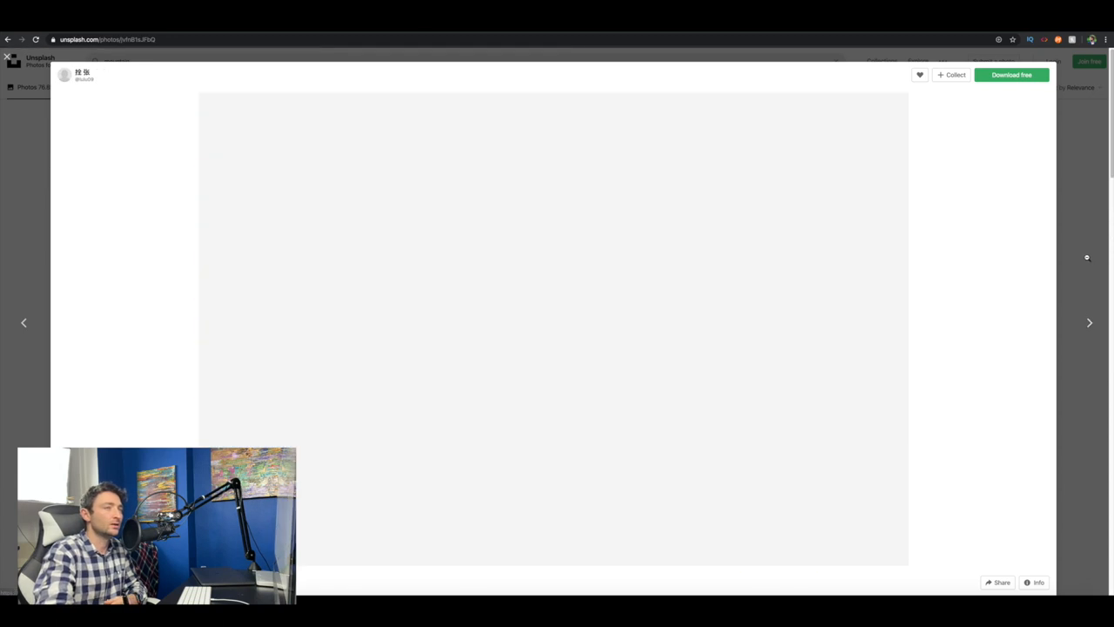
{"action": "left_click", "coordinate": [1081, 220]}
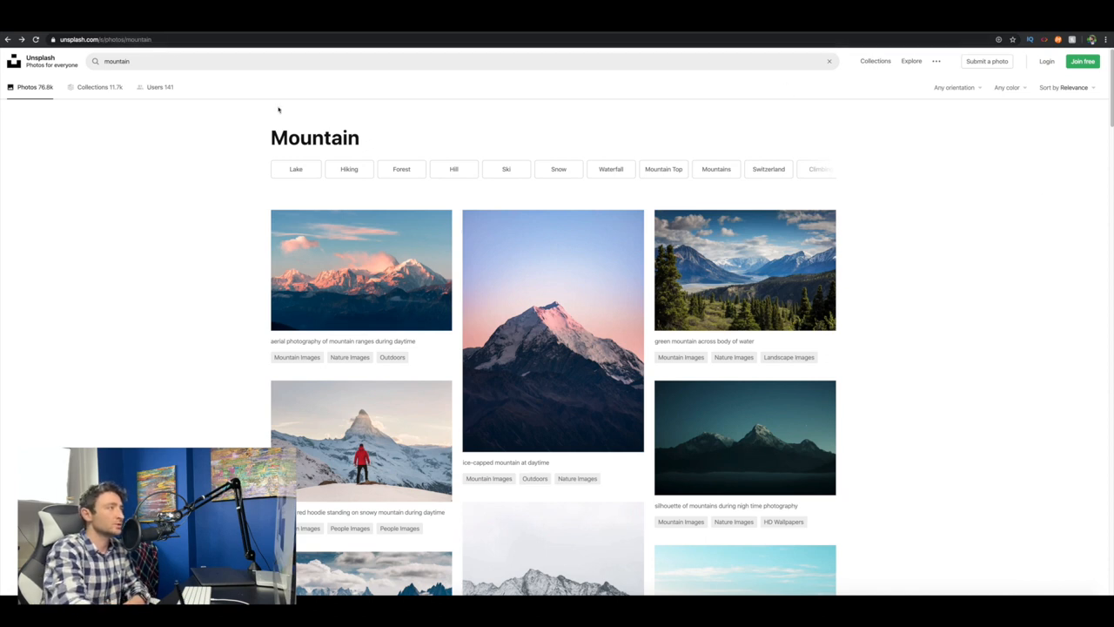
Select the 'mountain' search term and switch away to the unDraw illustrations tab.
{"action": "triple_click", "coordinate": [160, 60]}
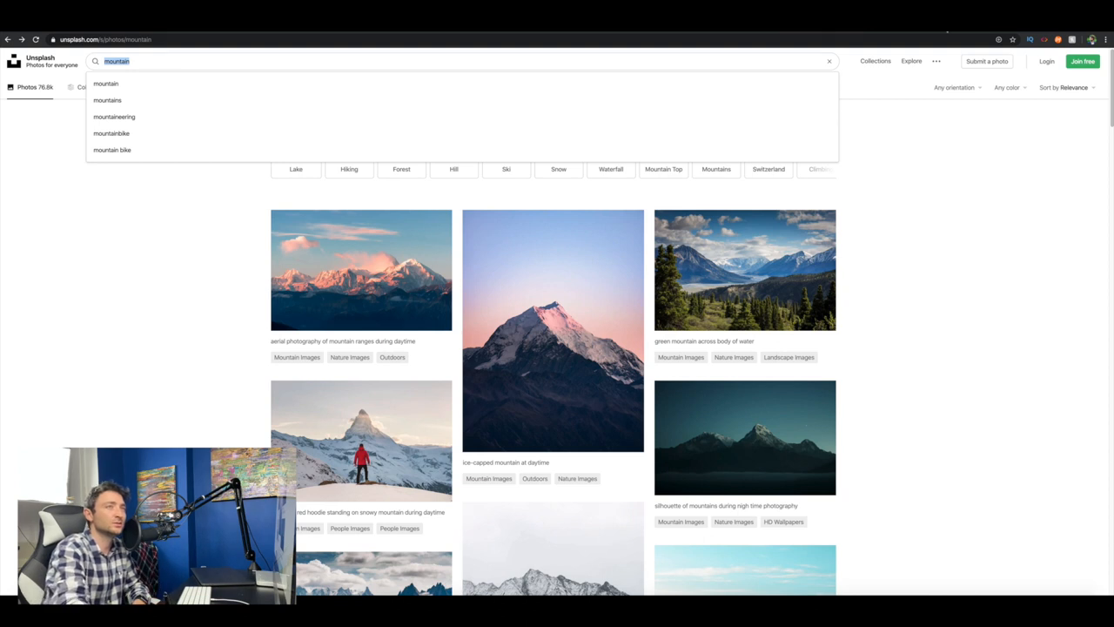
{"action": "key", "text": "ctrl+Tab"}
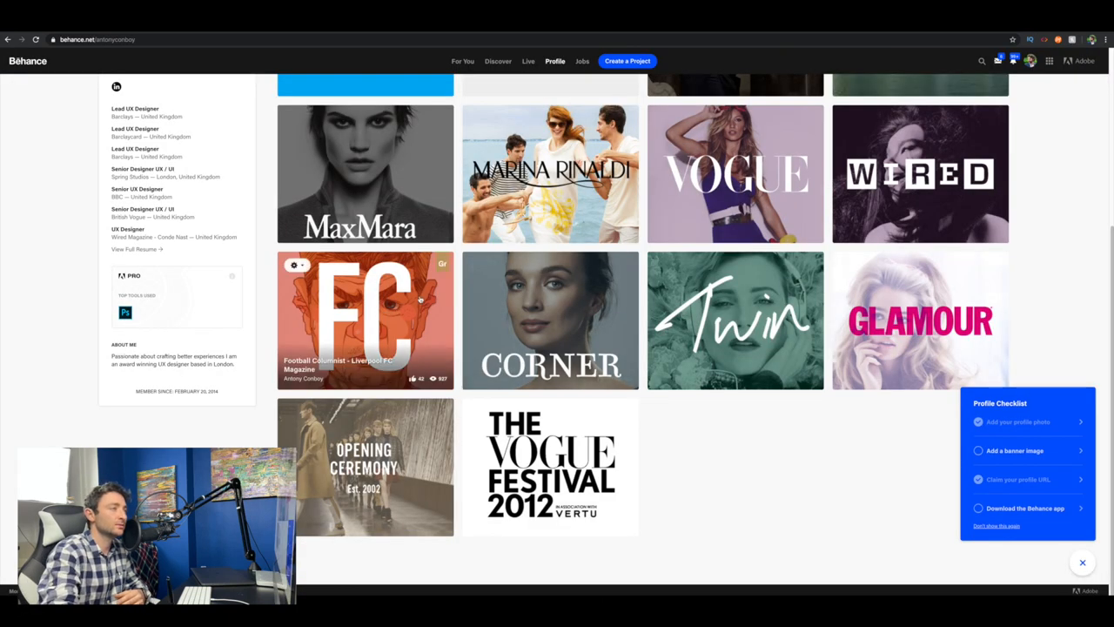
Open the Liverpool FC magazine project from the Behance profile grid.
{"action": "left_click", "coordinate": [360, 331]}
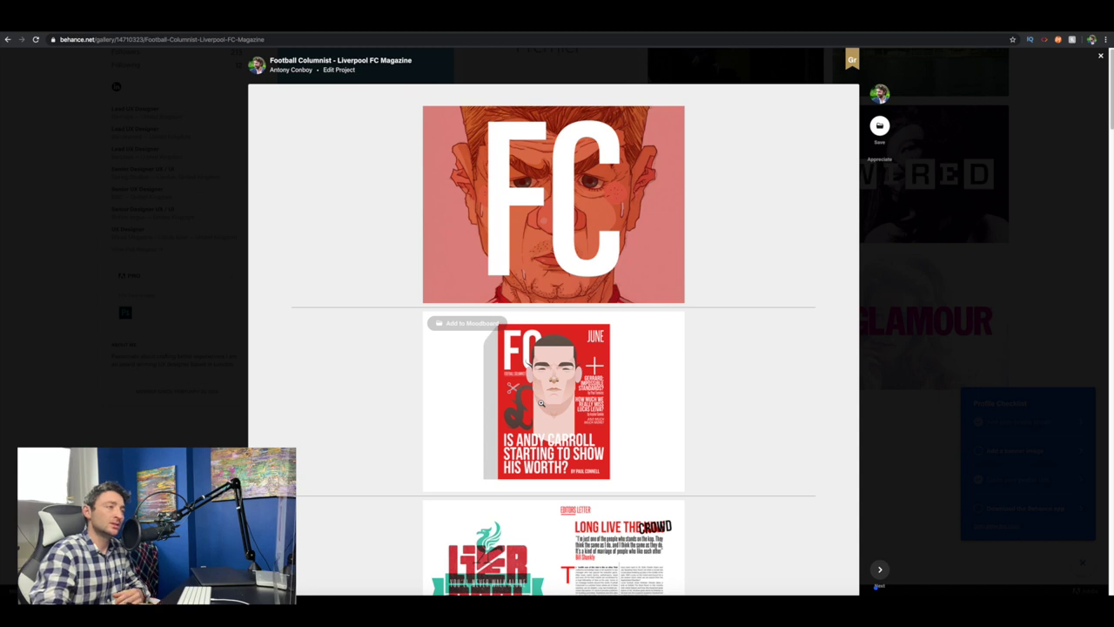
{"action": "scroll", "coordinate": [541, 402], "scroll_direction": "down", "scroll_amount": 5}
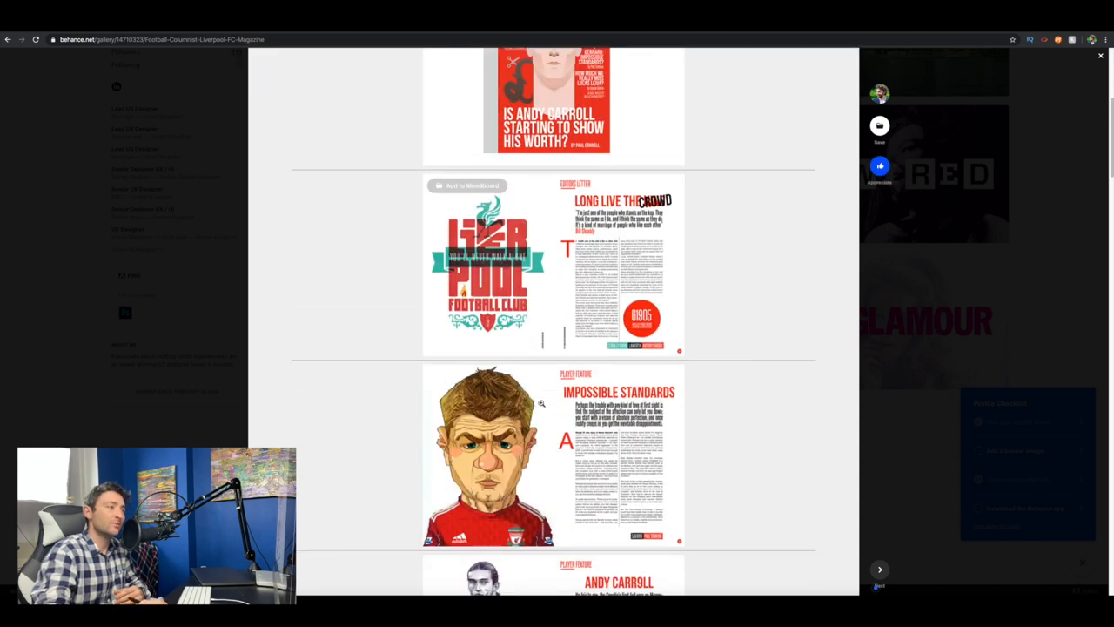
{"action": "scroll", "coordinate": [535, 467], "scroll_direction": "down", "scroll_amount": 5}
{"action": "scroll", "coordinate": [535, 467], "scroll_direction": "down", "scroll_amount": 4}
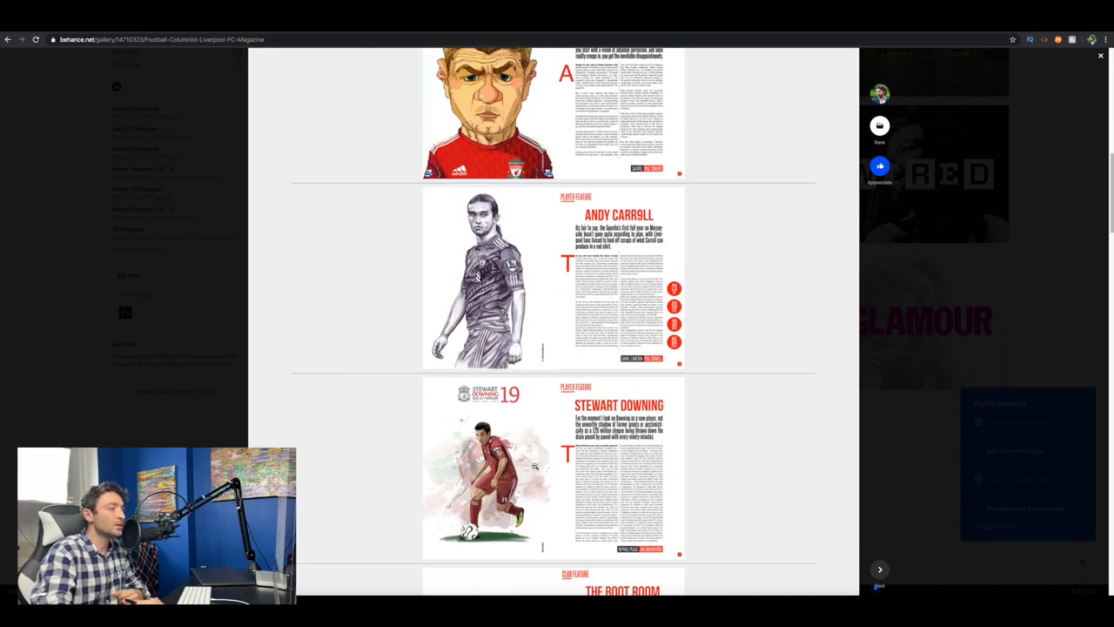
{"action": "scroll", "coordinate": [535, 467], "scroll_direction": "down", "scroll_amount": 4}
{"action": "scroll", "coordinate": [535, 467], "scroll_direction": "down", "scroll_amount": 4}
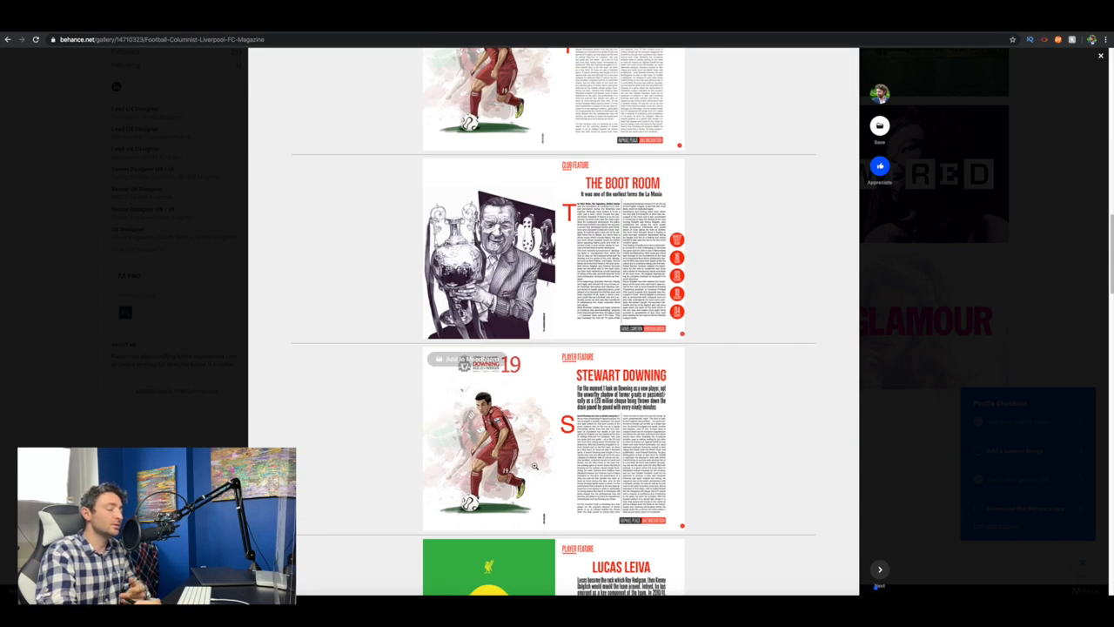
{"action": "scroll", "coordinate": [535, 467], "scroll_direction": "down", "scroll_amount": 4}
{"action": "scroll", "coordinate": [535, 468], "scroll_direction": "down", "scroll_amount": 4}
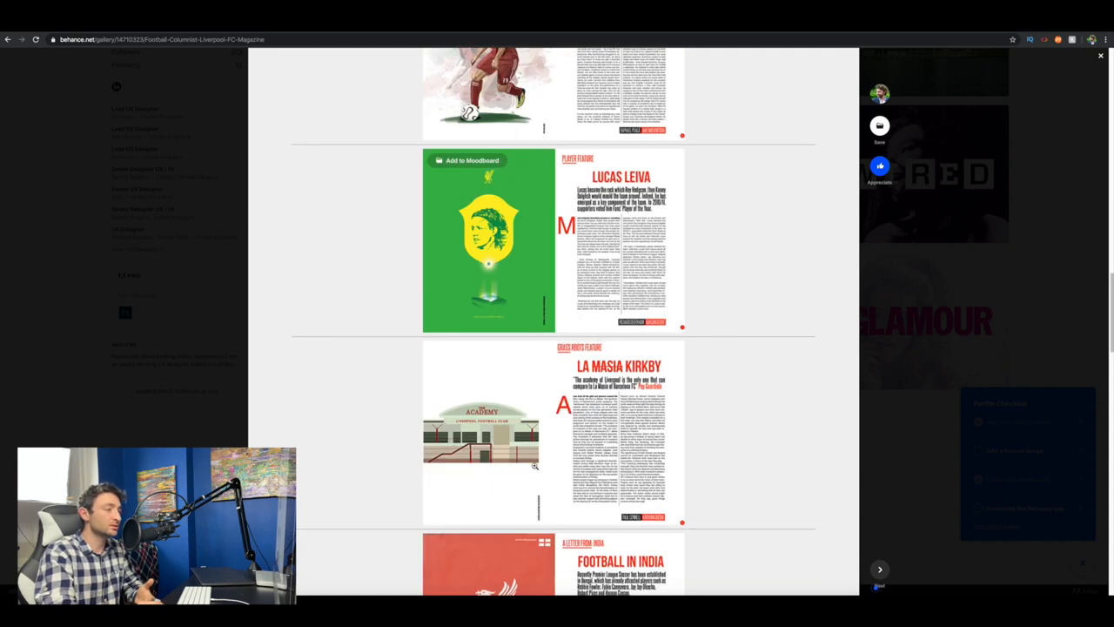
{"action": "scroll", "coordinate": [535, 468], "scroll_direction": "down", "scroll_amount": 4}
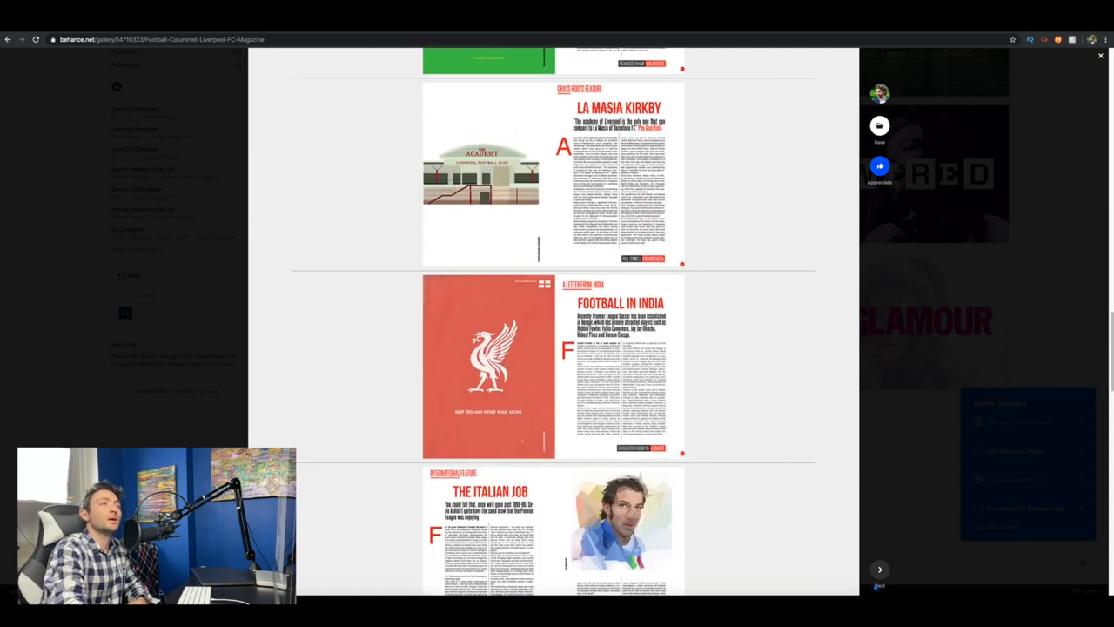